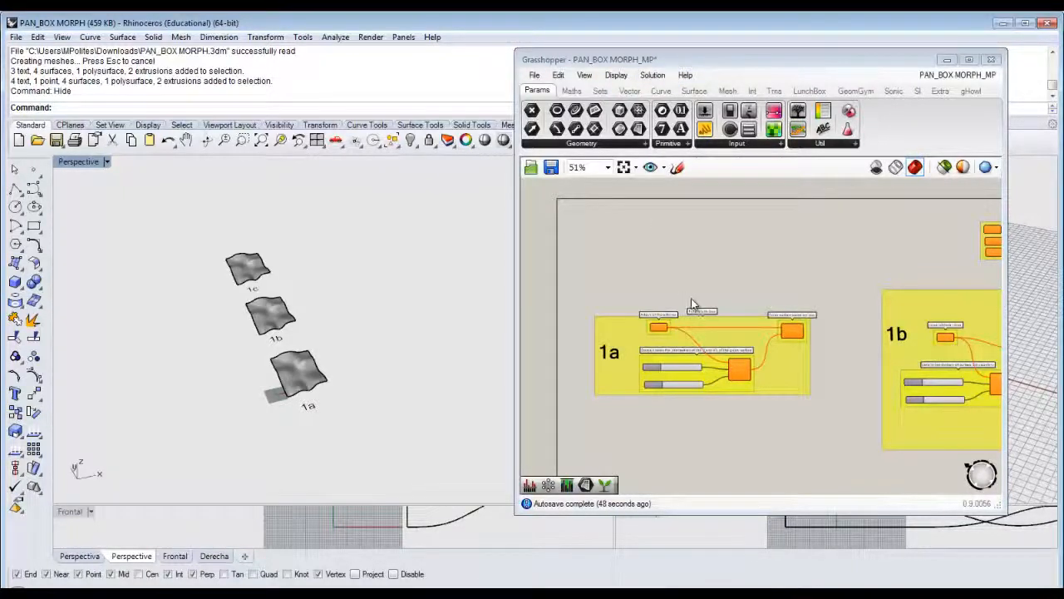
- Reference the wavy Rhino surface labelled 1a in group 1a's "Attach srf from Rhino" surface parameter
right_click_drag(655, 335, 642, 308)
right_click_drag(467, 385, 257, 392)
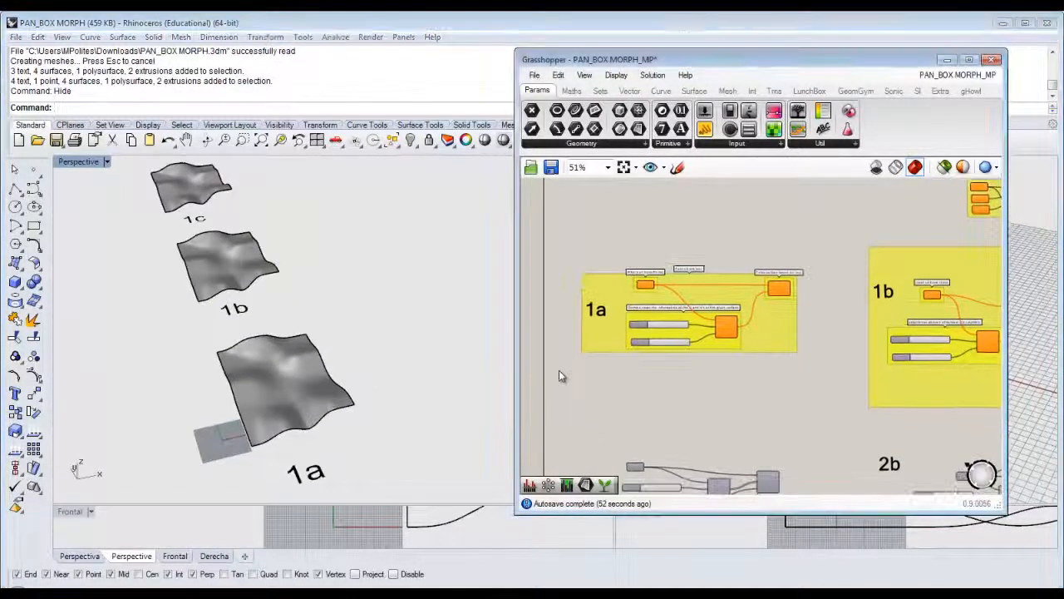
scroll(673, 305, "up", 3)
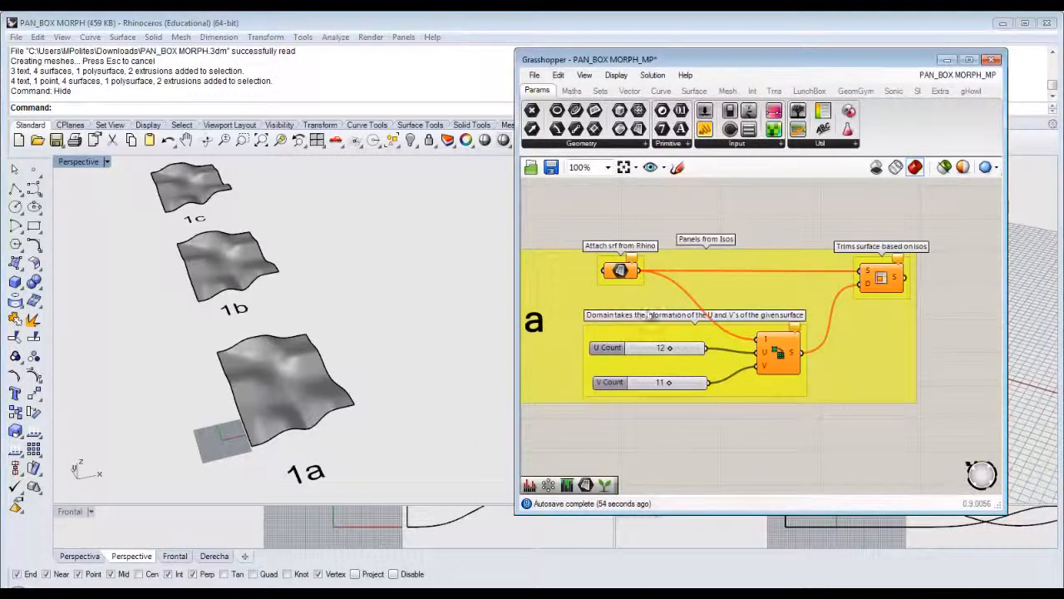
right_click_drag(653, 310, 711, 292)
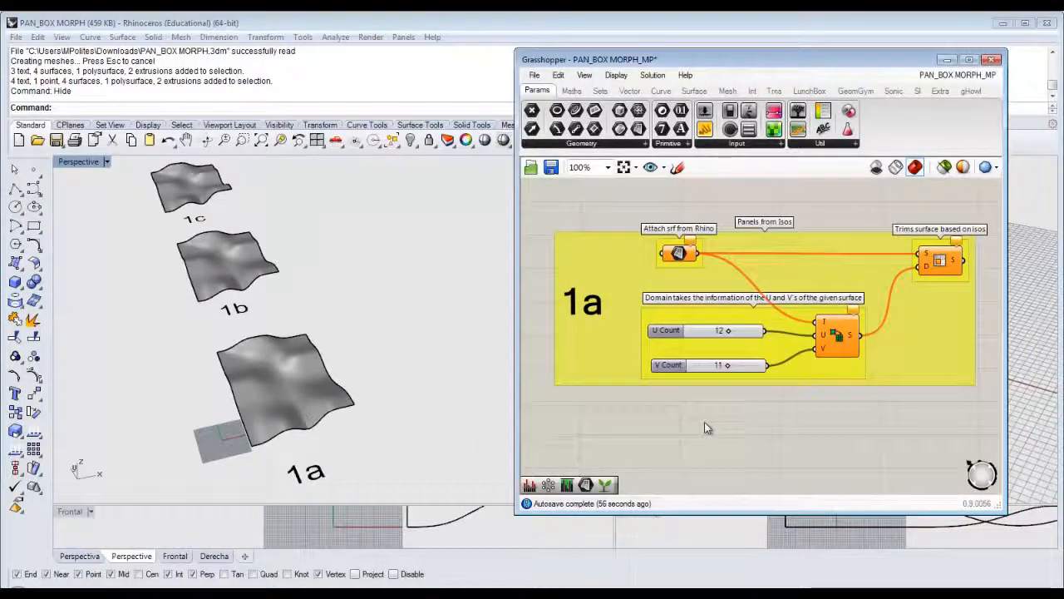
left_click_drag(705, 411, 646, 320)
mouse_move(708, 331)
right_mouse_down()
mouse_move(678, 332)
mouse_move(698, 334)
right_mouse_up()
left_click(694, 216)
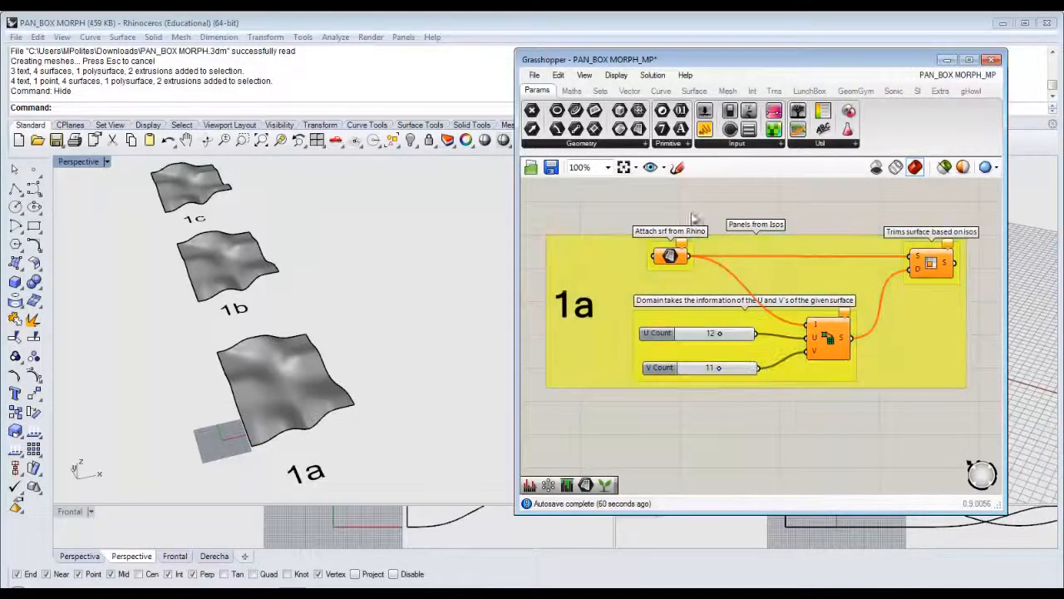
right_click(682, 259)
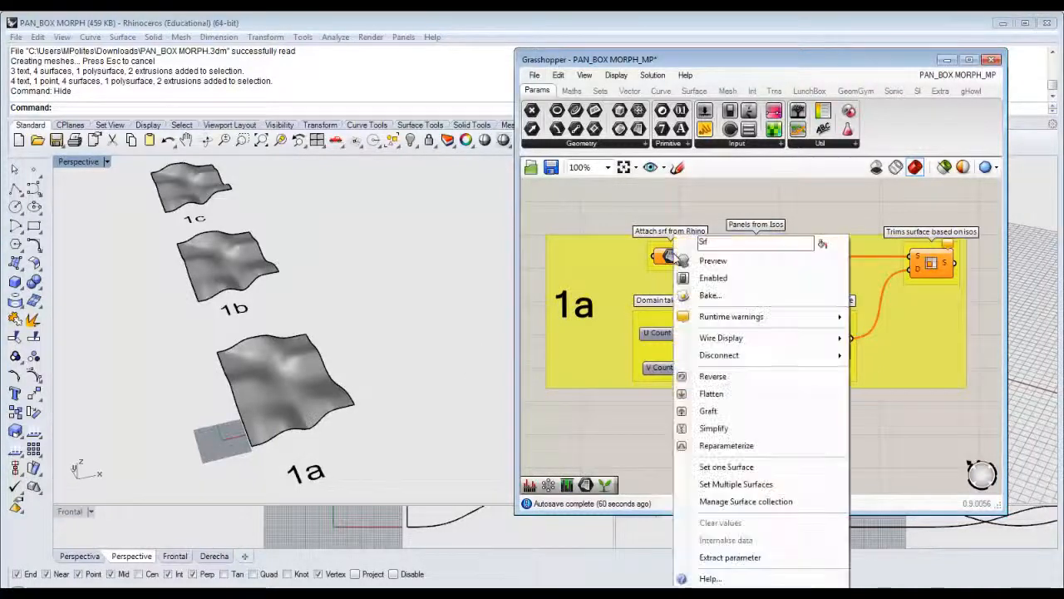
left_click(733, 467)
left_click(291, 376)
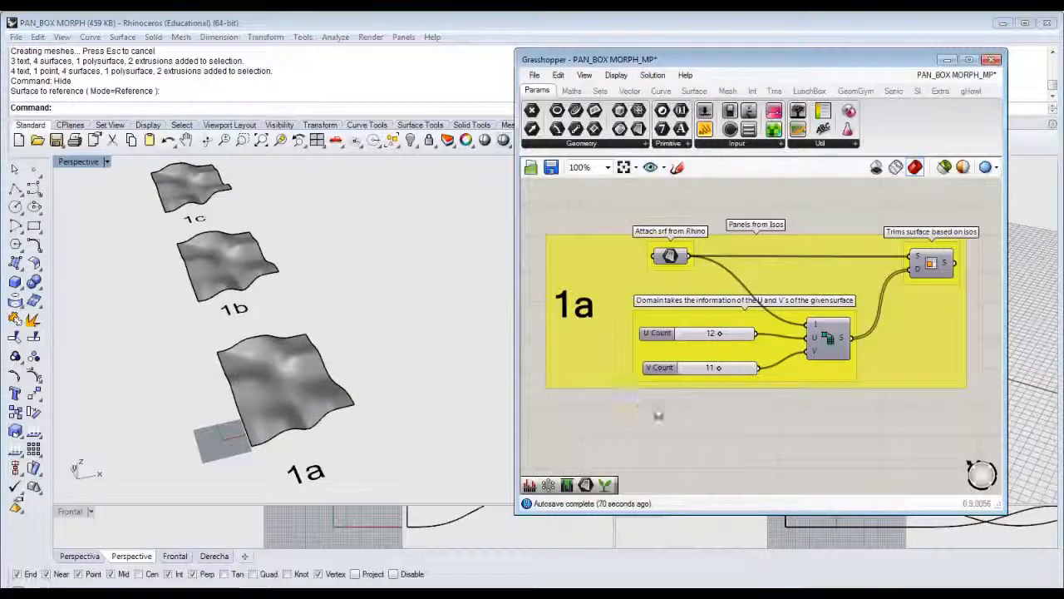
- Turn on the preview of the "Trims surface based on isos" component in group 1a
mouse_move(316, 366)
right_mouse_down()
mouse_move(329, 382)
mouse_move(323, 373)
right_mouse_up()
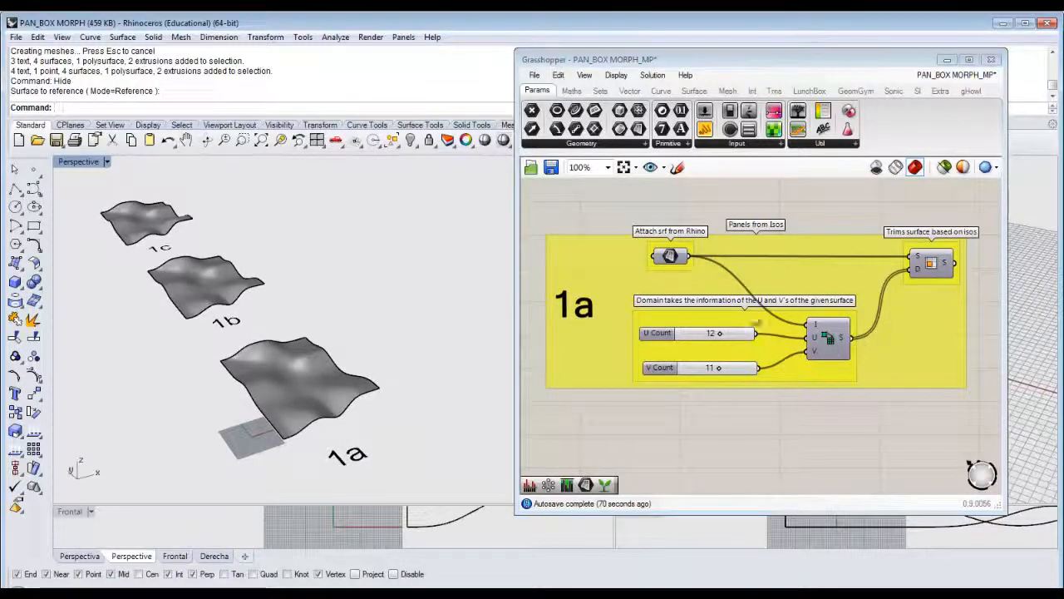
middle_click(933, 264)
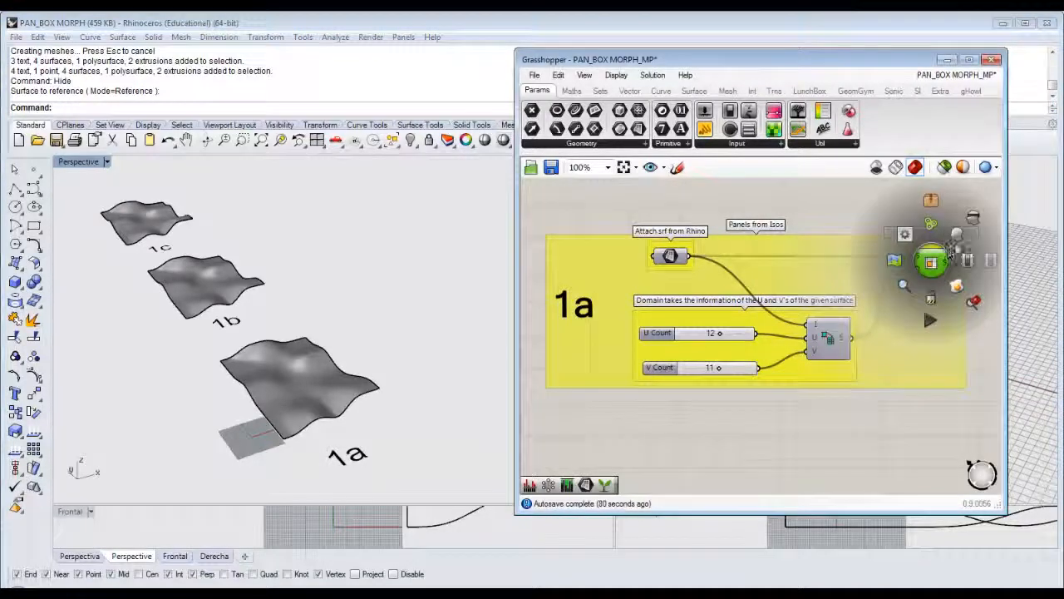
left_click(957, 235)
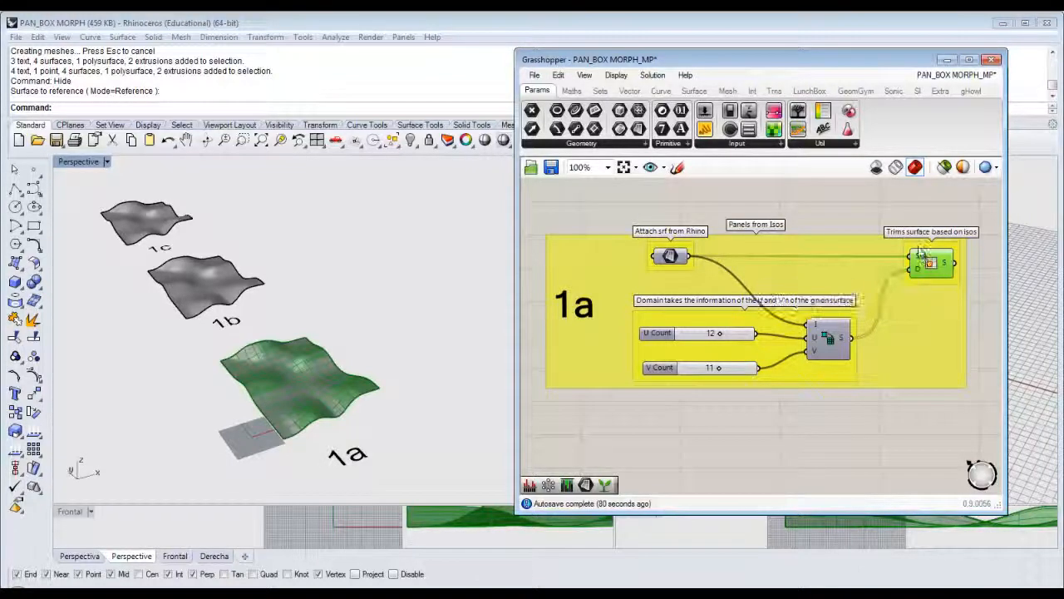
left_click(847, 208)
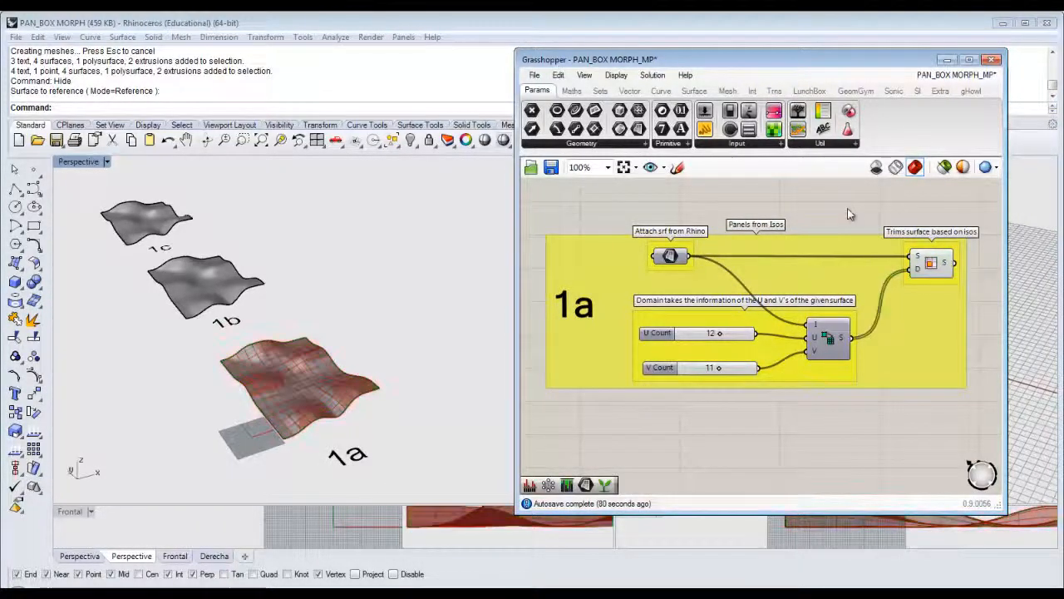
right_click_drag(867, 247, 856, 255)
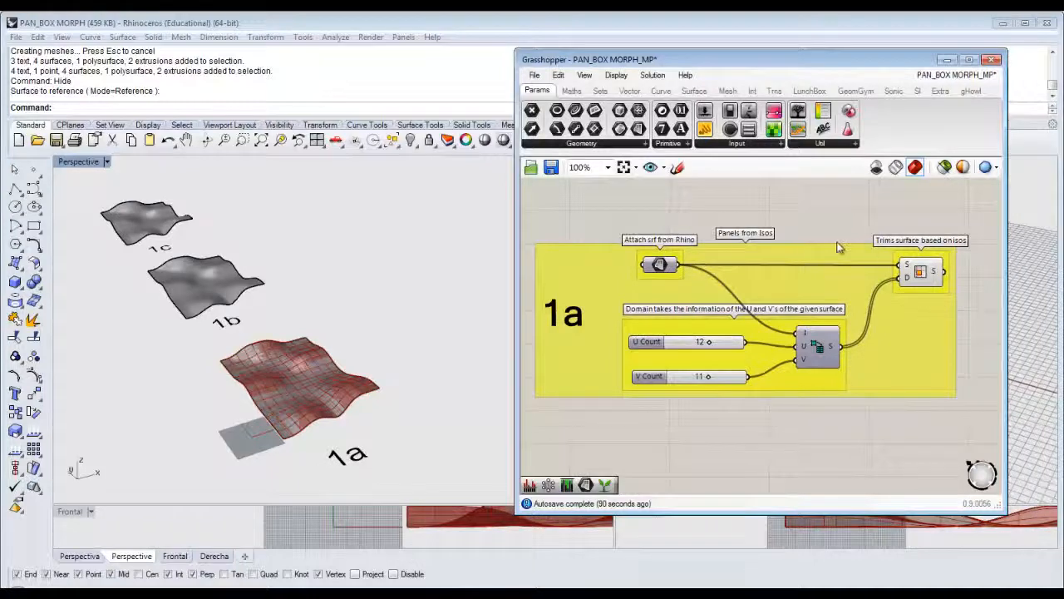
- Move group 1a's surface parameter farther from the downstream components and turn on its preview
left_click_drag(659, 263, 620, 258)
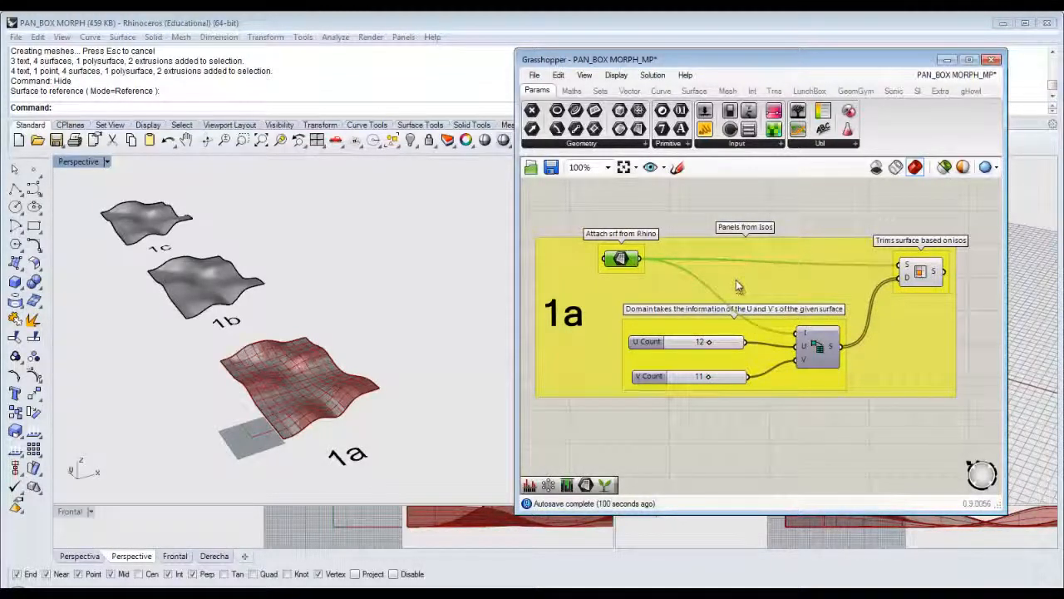
left_click(899, 422)
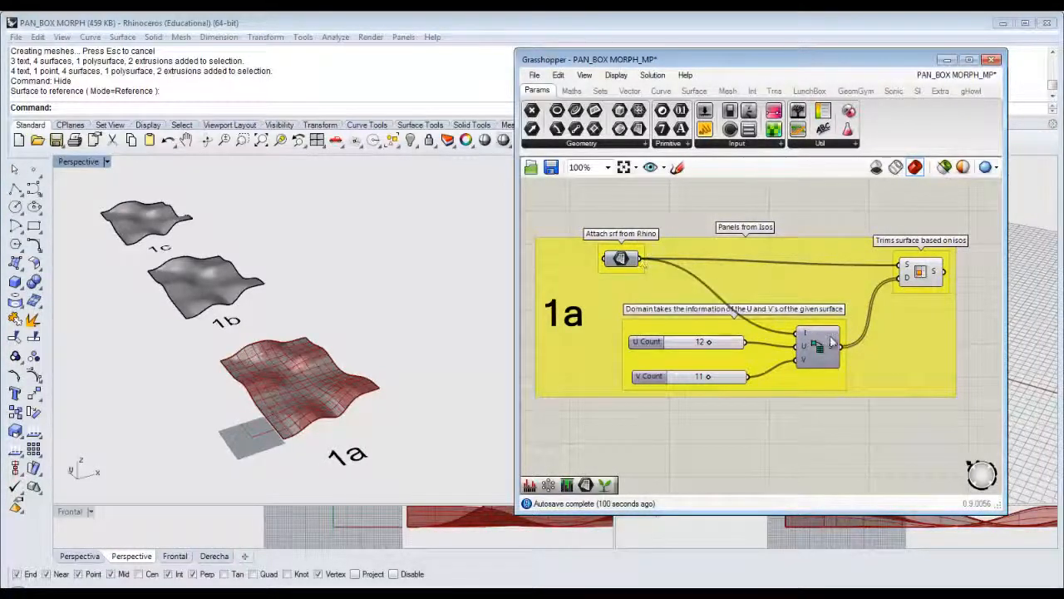
middle_click(622, 246)
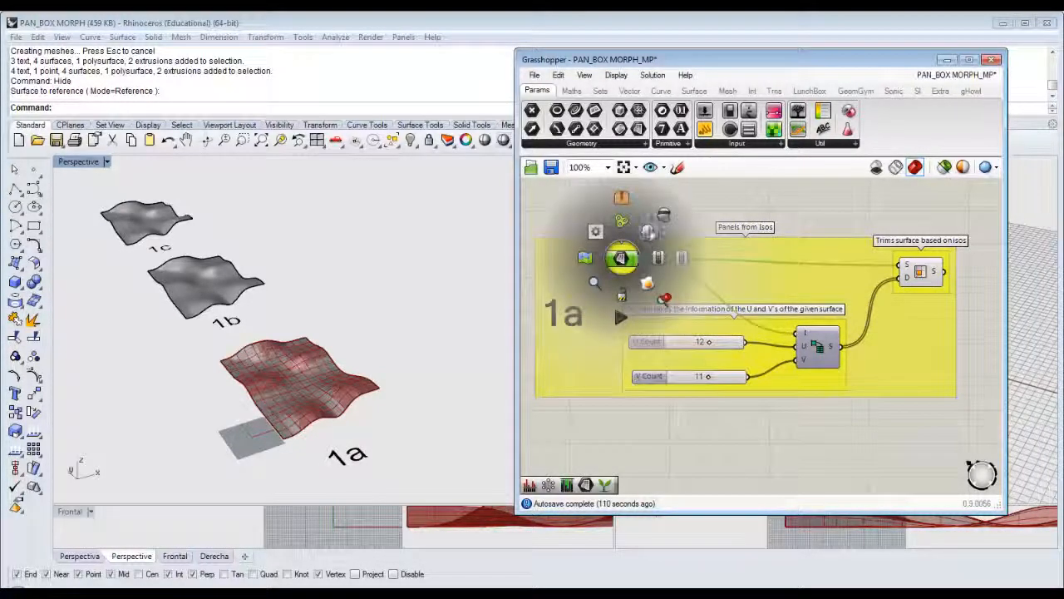
left_click(639, 238)
left_click(612, 194)
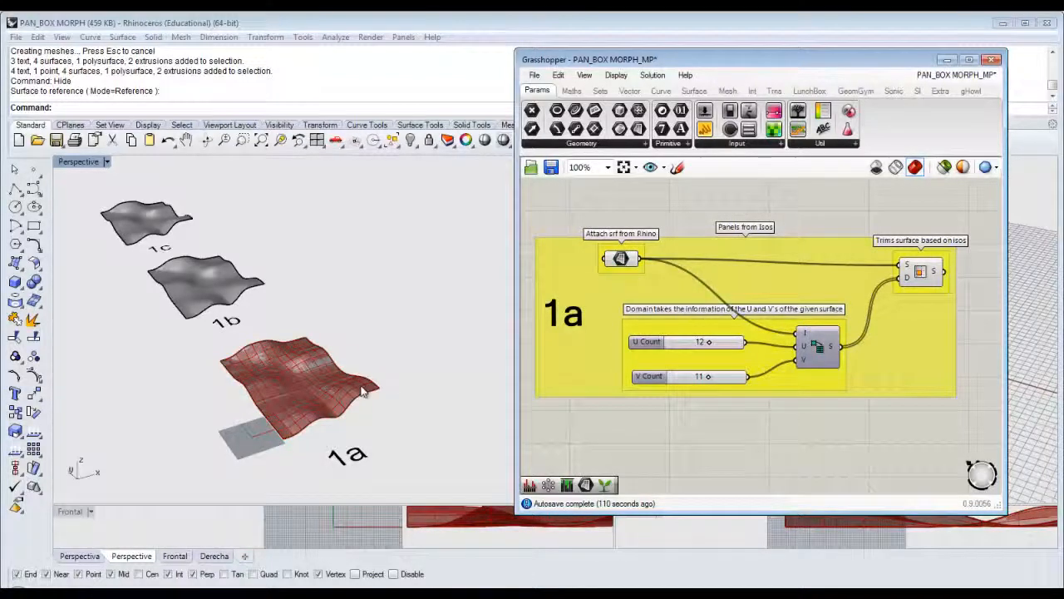
- Hide the original 1a surface in the Rhino viewport
right_click_drag(361, 389, 322, 393)
scroll(323, 428, "up", 3)
left_click(325, 400)
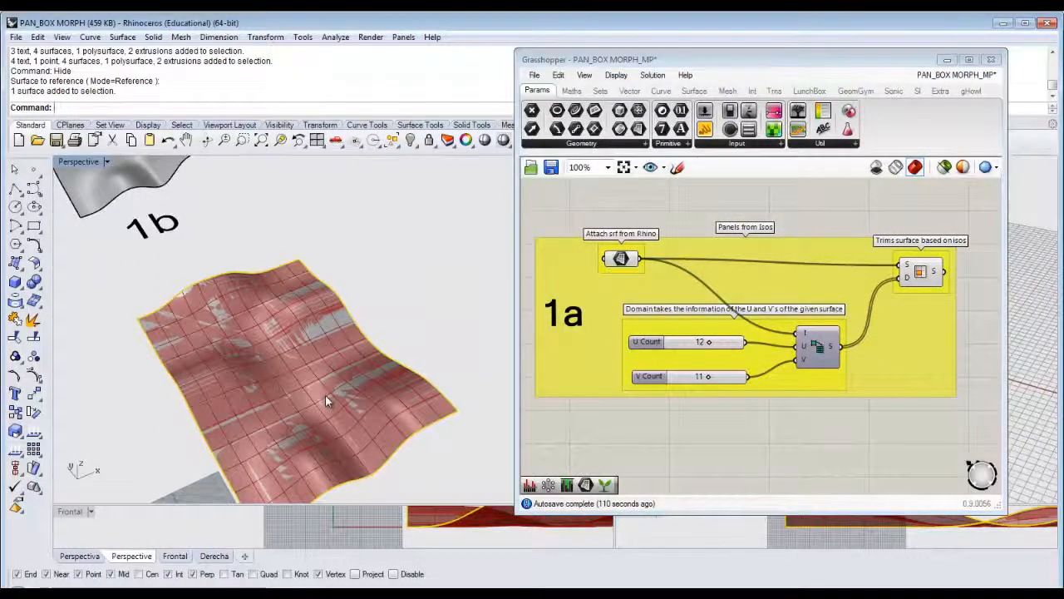
key("ctrl+h")
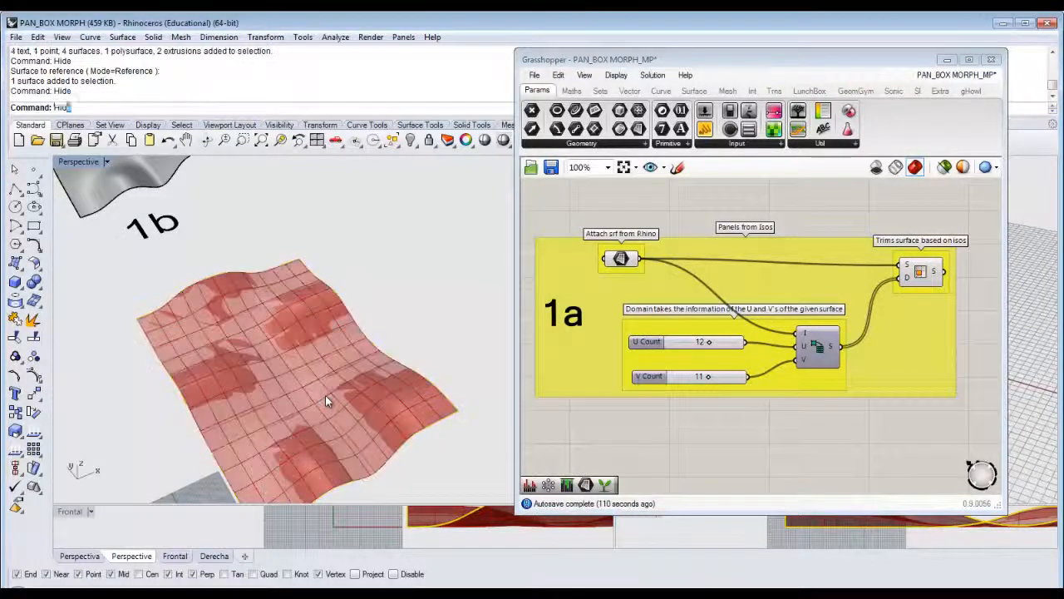
- Turn off the surface parameter's preview and highlight the trim component's panels to inspect them in the viewport
left_click(621, 260)
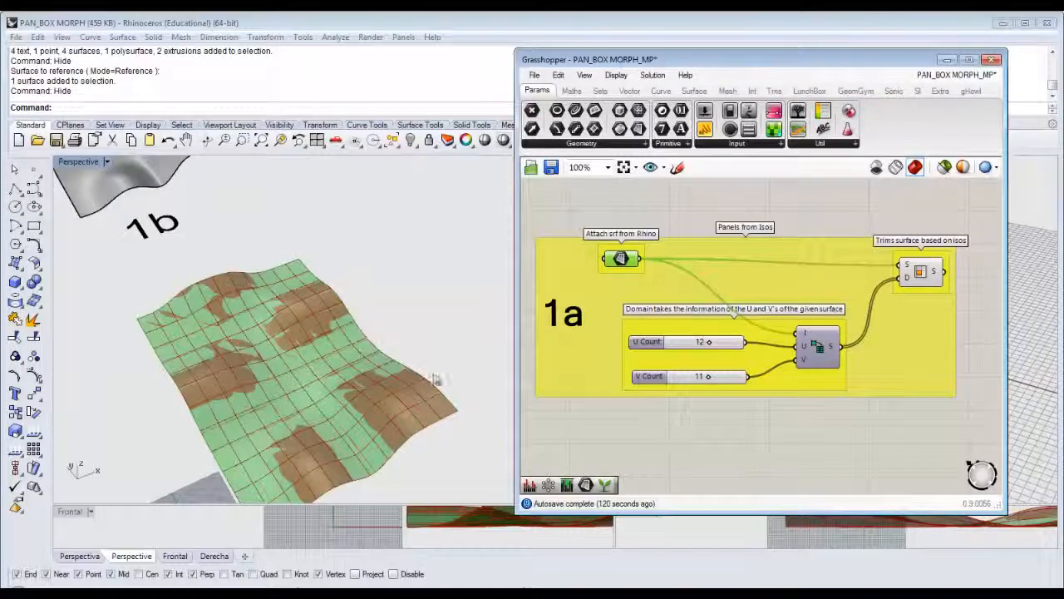
middle_click(621, 260)
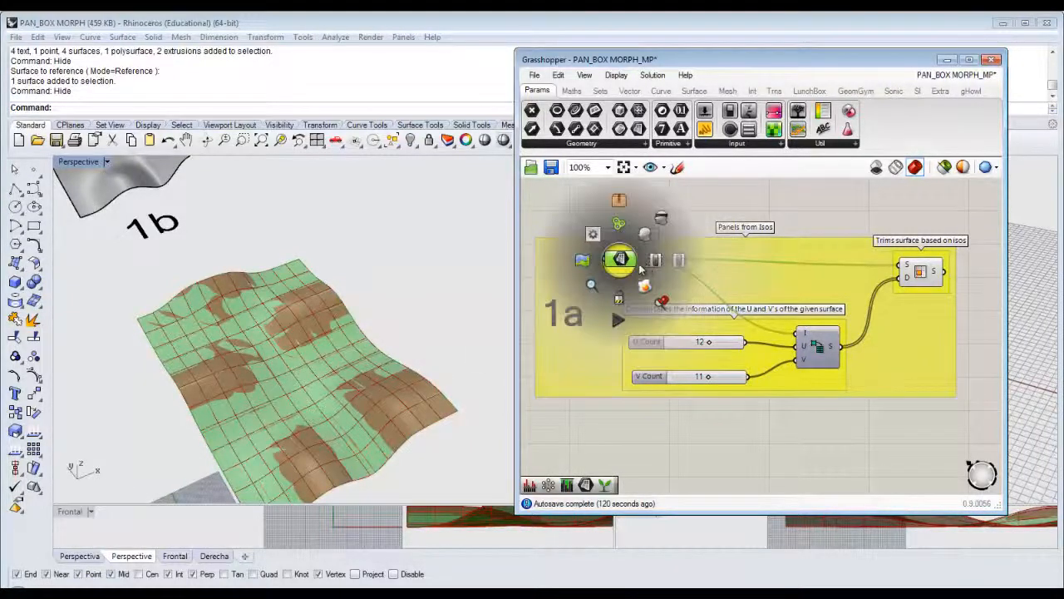
left_click(665, 214)
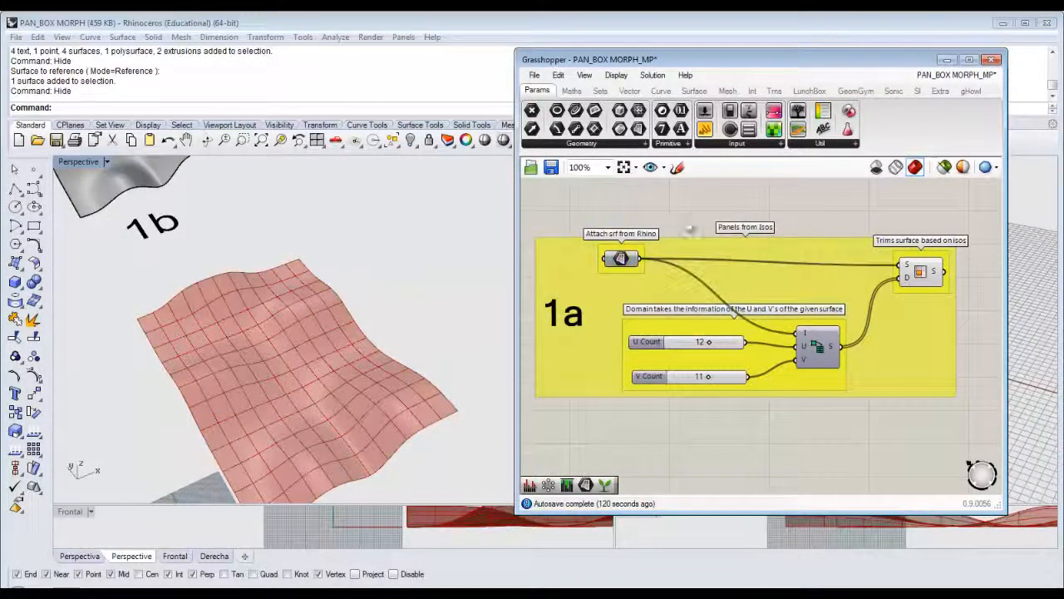
left_click(938, 280)
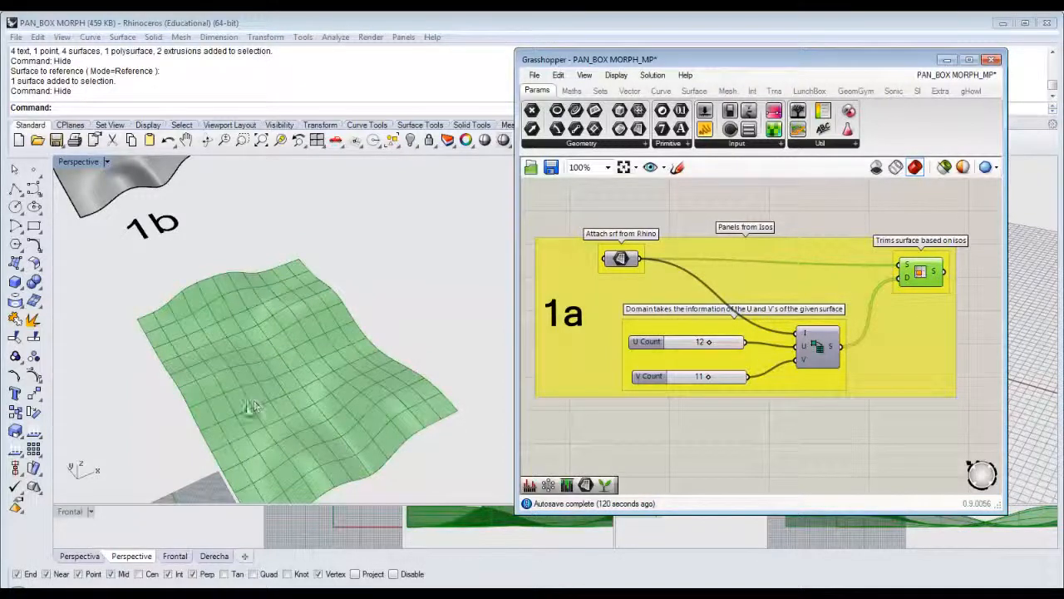
right_click_drag(249, 408, 382, 424)
left_click(769, 442)
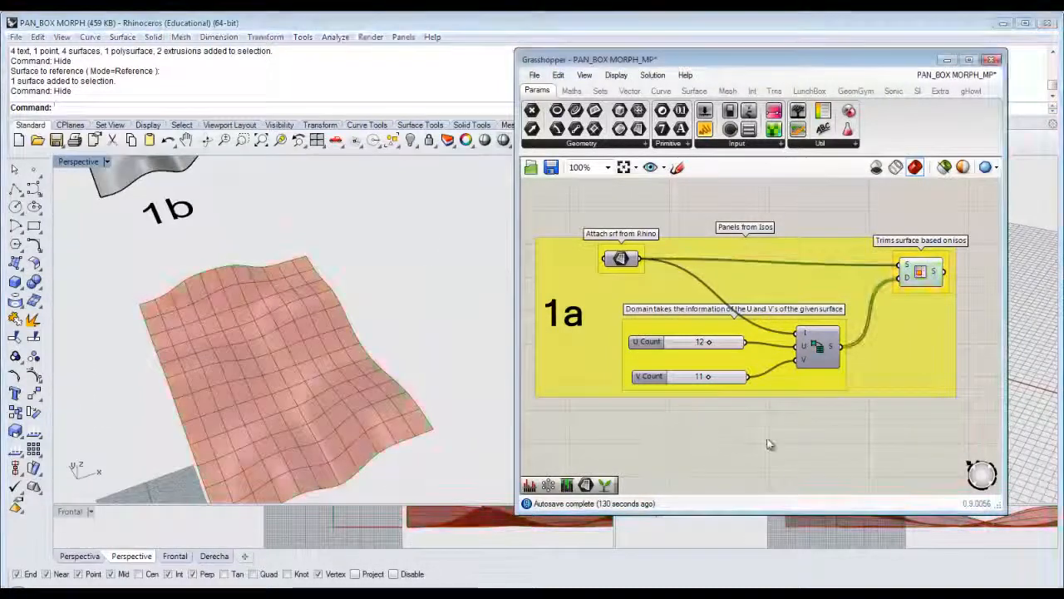
- Disconnect the surface and domain wires from group 1a's trim component and turn the surface parameter's preview back on
right_click_drag(772, 423, 757, 411)
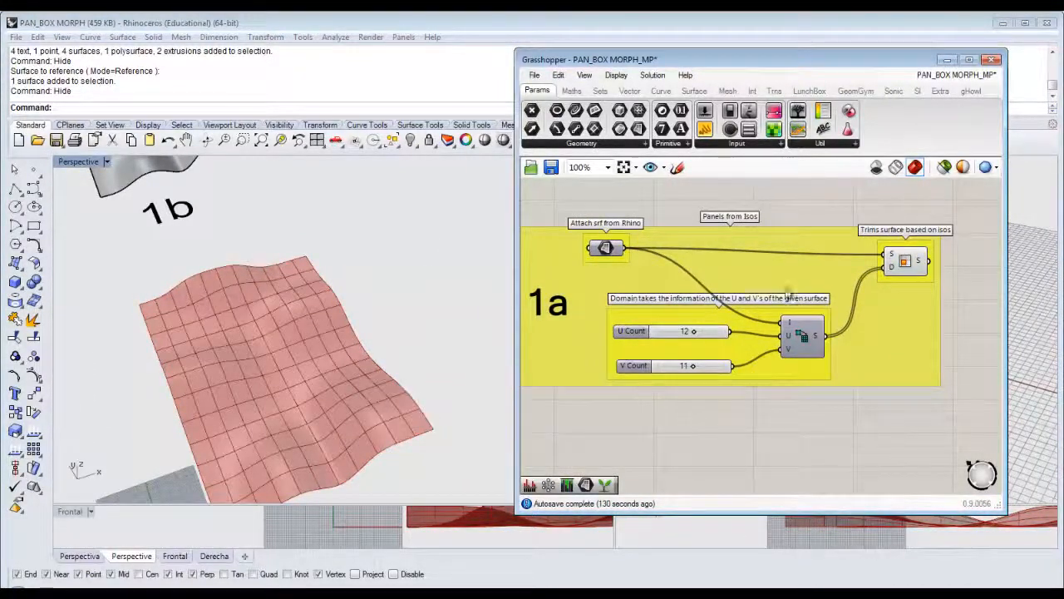
scroll(724, 380, "down", 2)
right_click_drag(701, 396, 638, 416)
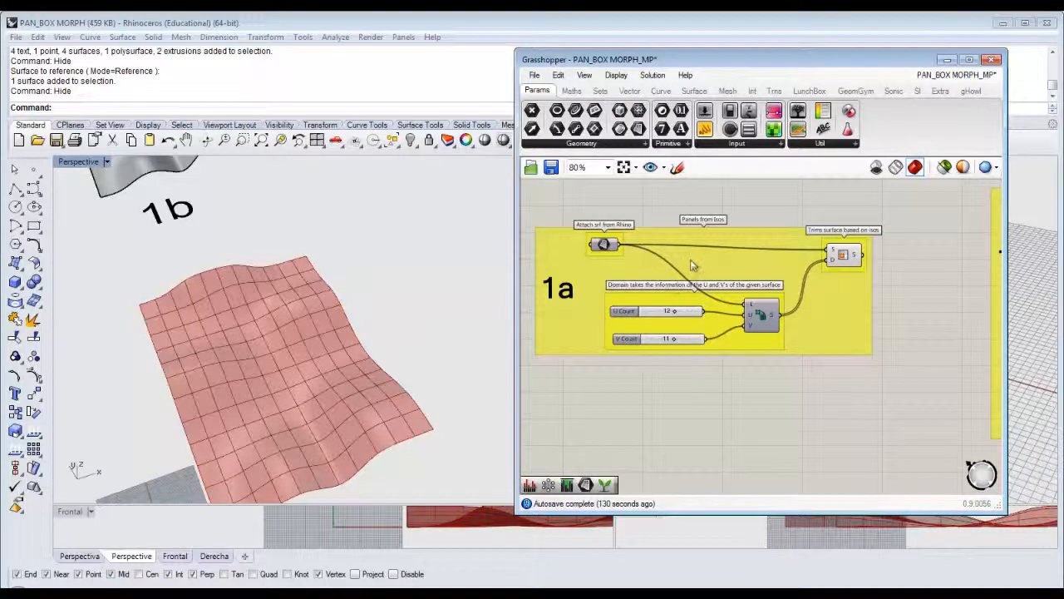
left_click_drag(829, 258, 605, 243, "ctrl")
left_click(610, 245)
middle_click(610, 245)
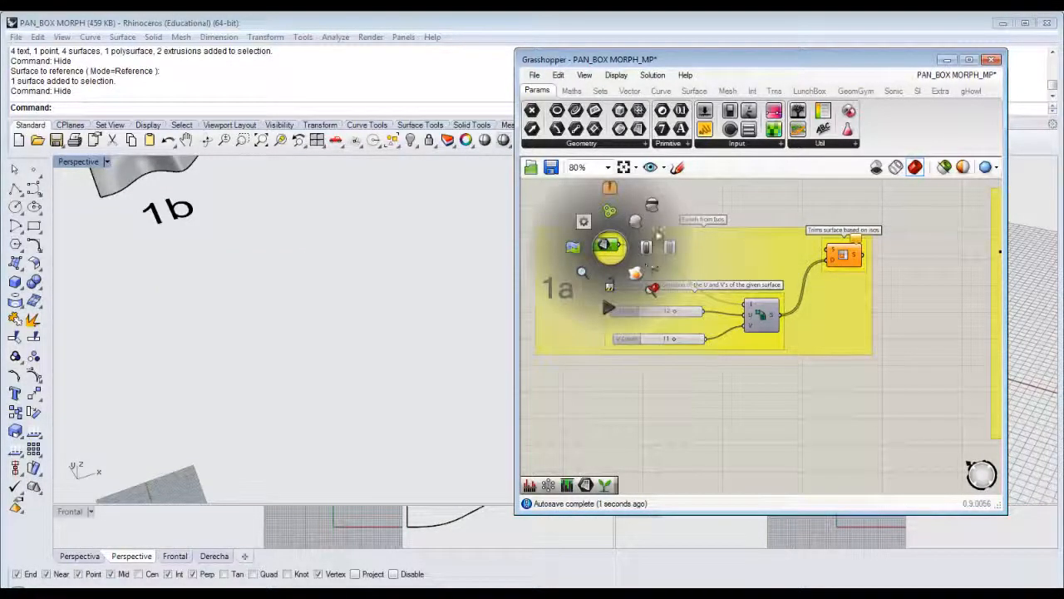
left_click(637, 223)
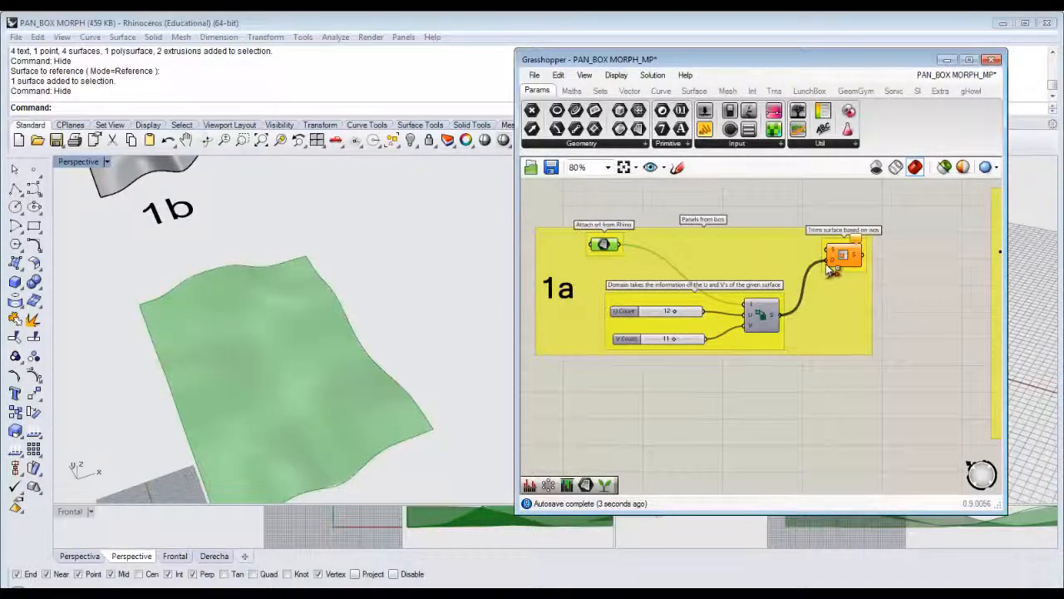
left_click_drag(827, 267, 827, 262, "ctrl")
left_click(790, 406)
right_click_drag(728, 391, 771, 393)
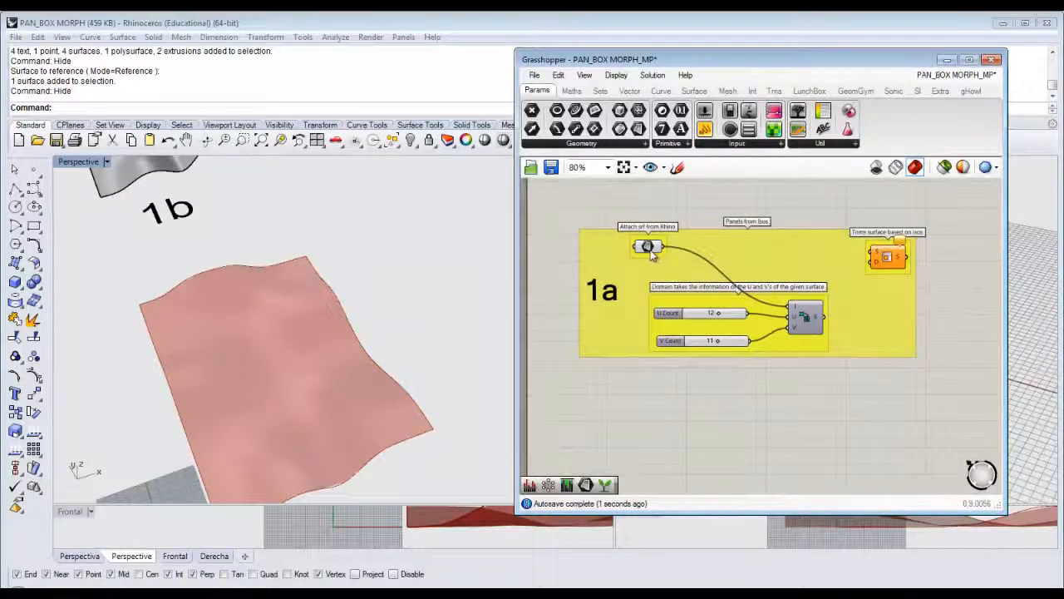
- Select group 1a's surface parameter and show all hidden objects in Rhino
left_click(649, 248)
right_click_drag(269, 368, 335, 405)
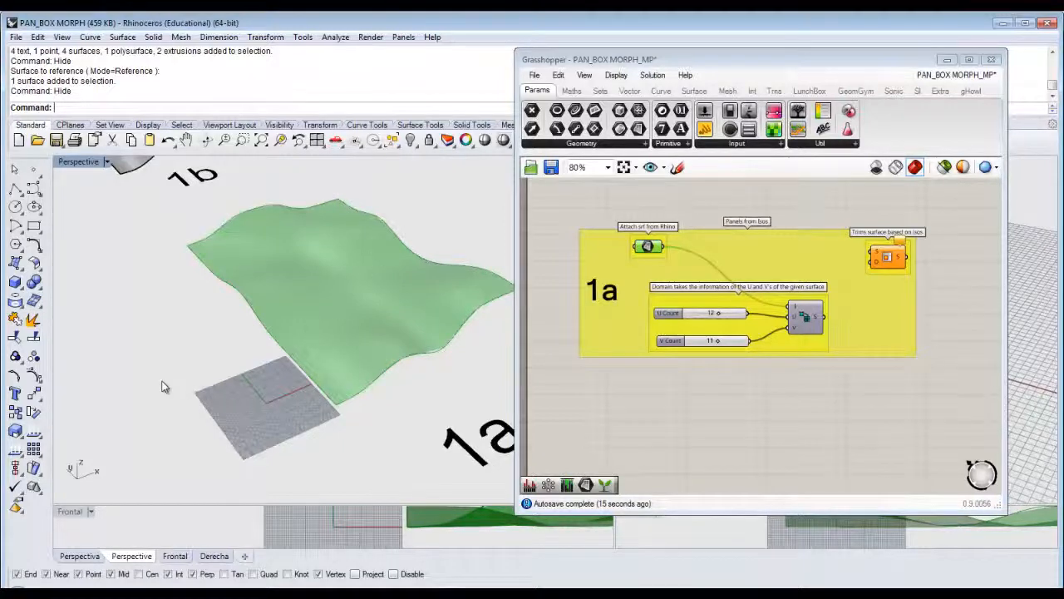
type("show")
key("Return")
- Copy the 1a Rhino surface to the empty area beside it, on the side away from surface 2a
left_click(298, 243)
scroll(314, 252, "down", 2)
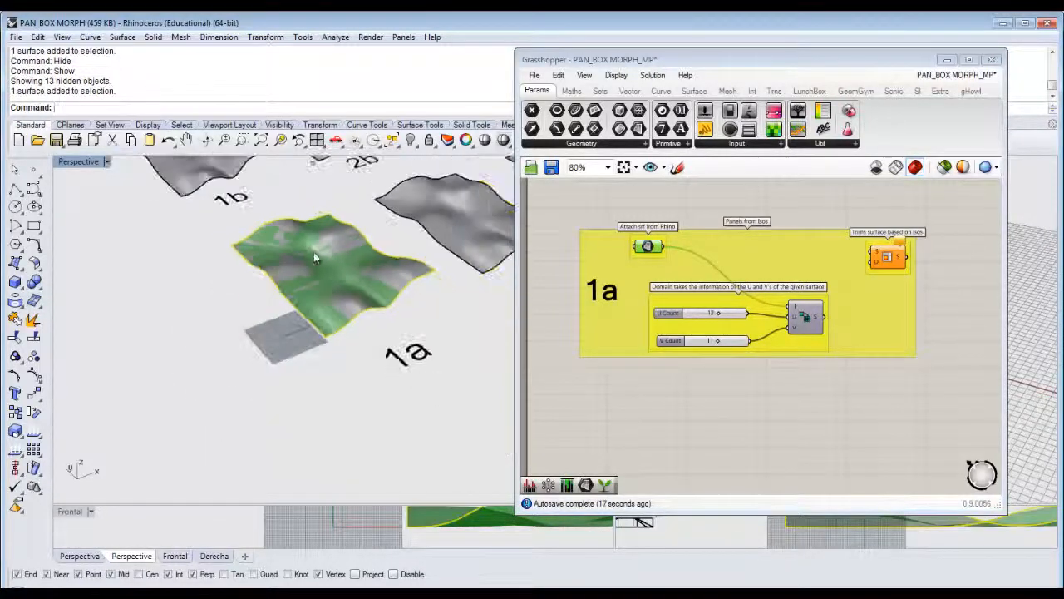
type("co")
key("Return")
left_click(318, 288)
left_click(177, 355)
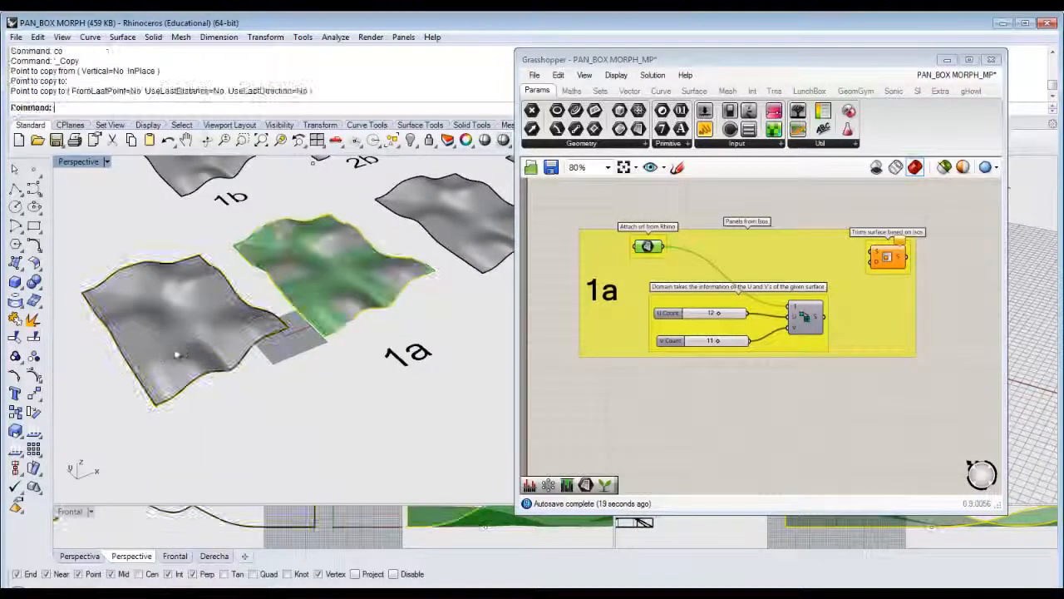
- Hide the original 1a surface, keeping its new copy displayed
left_click(338, 307)
type("hide")
key("Return")
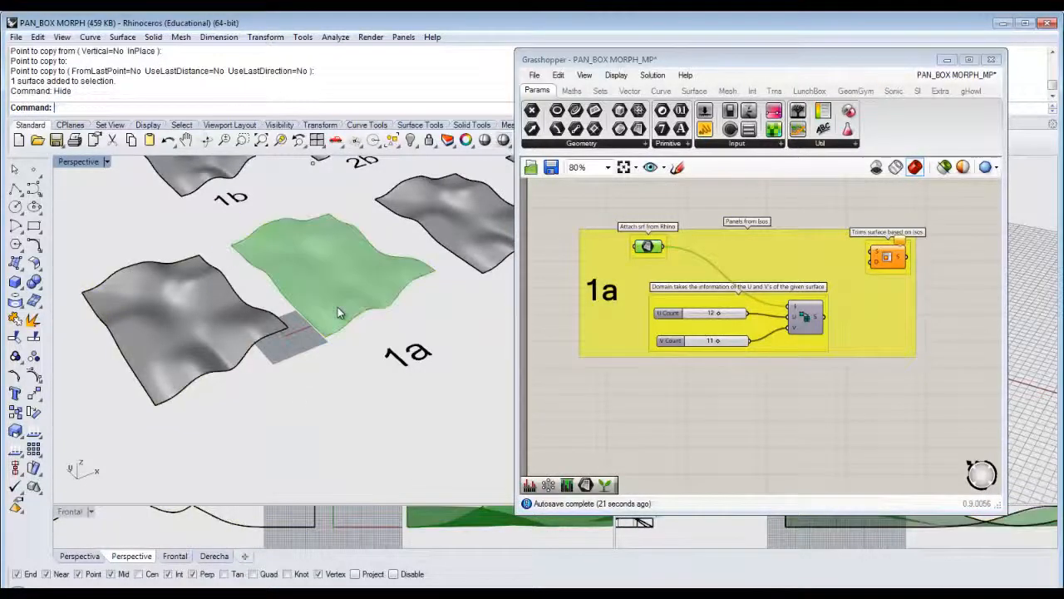
- Hide surfaces 2a, 2b, 3 and the one beyond 3, together with their labels and accompanying objects
scroll(392, 335, "down", 4)
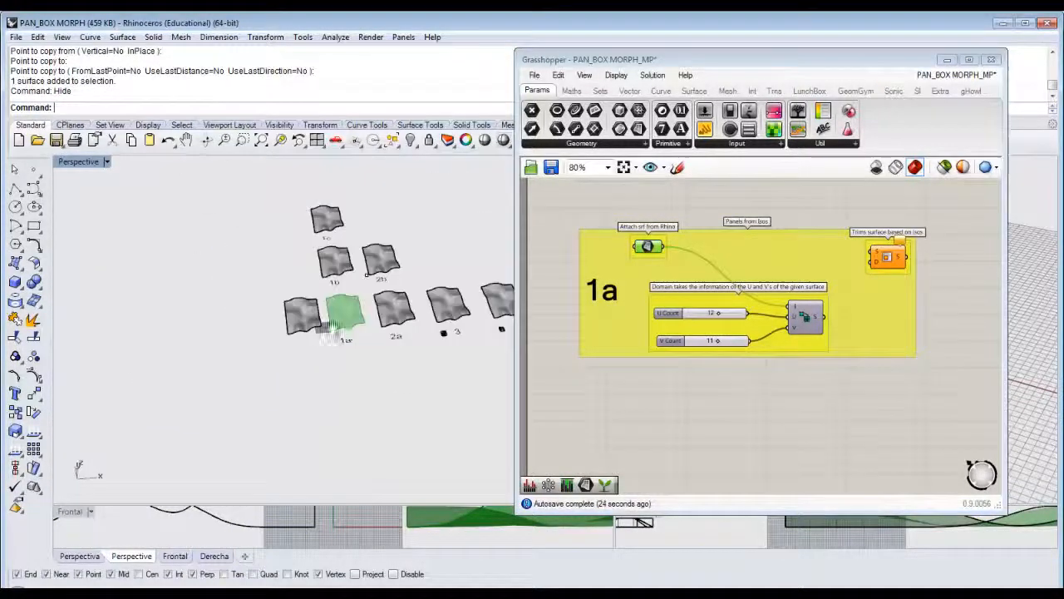
right_click_drag(500, 225, 363, 226, "shift")
left_click_drag(363, 224, 232, 373)
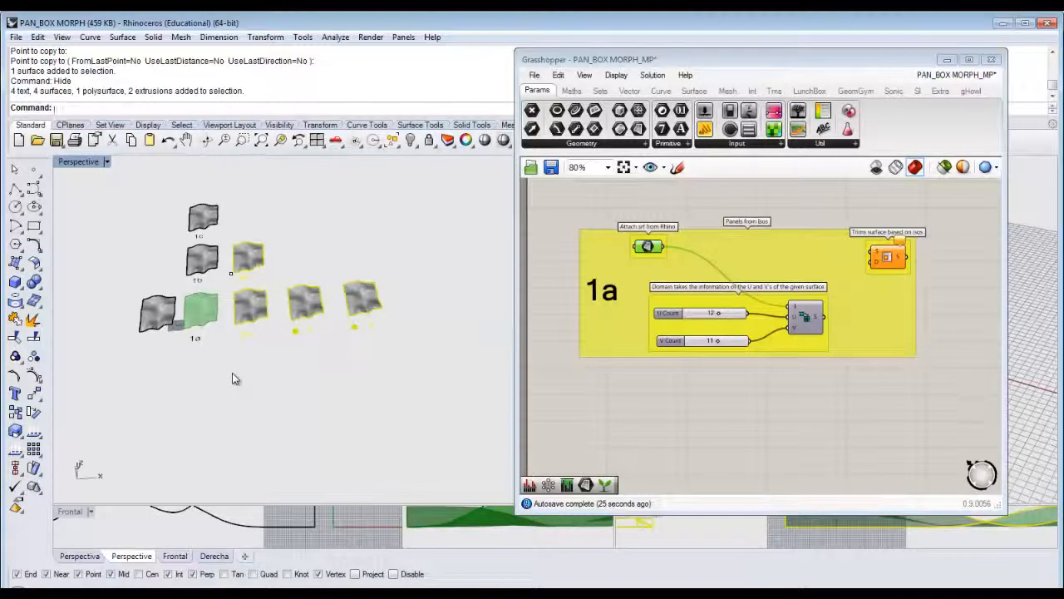
key("Return")
right_click_drag(335, 347, 307, 367)
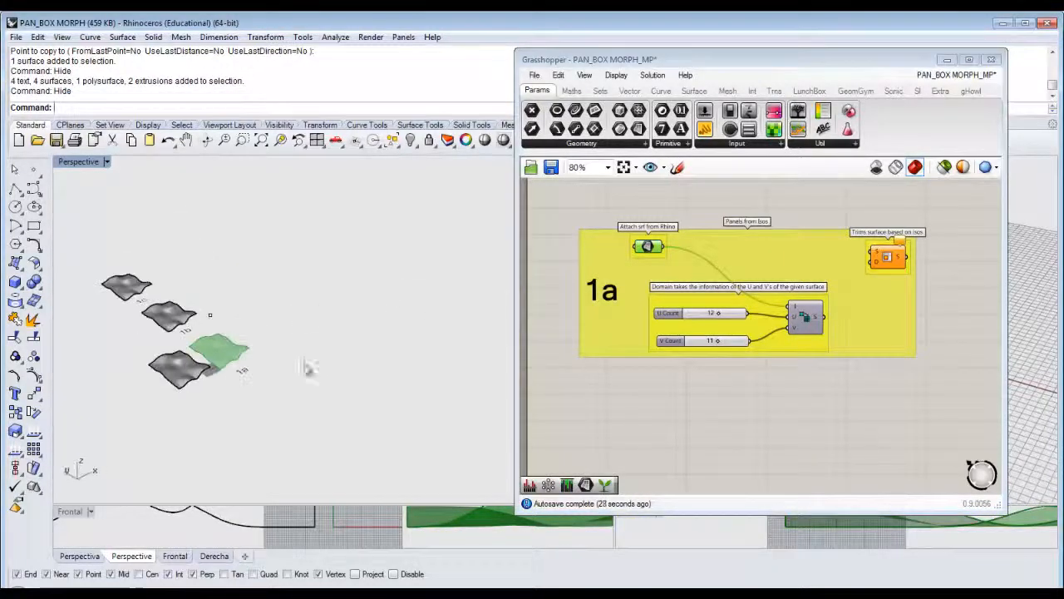
scroll(307, 366, "up", 6)
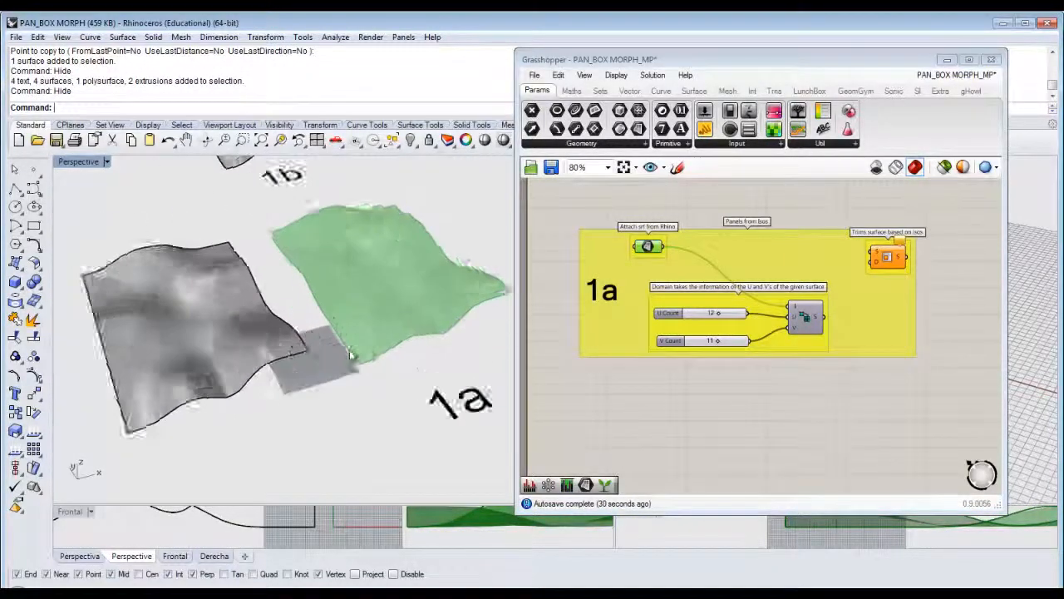
- Start Rebuild on the copied 1a surface and preview it with 50 U and 15 V points at degree 1
scroll(350, 355, "up", 2)
scroll(368, 344, "down", 5)
left_click(257, 305)
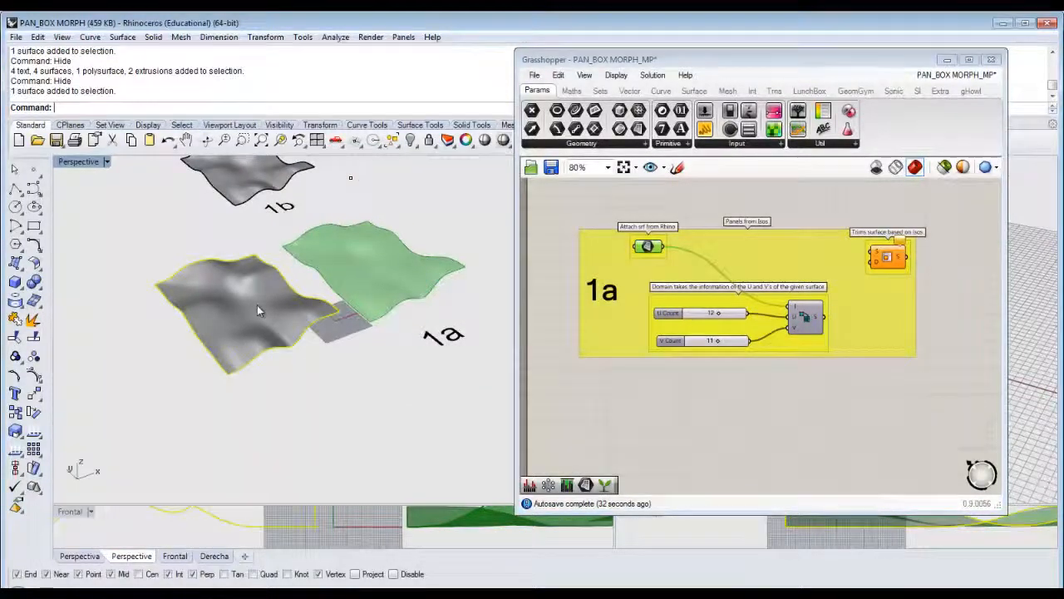
type("Rebuild")
key("Return")
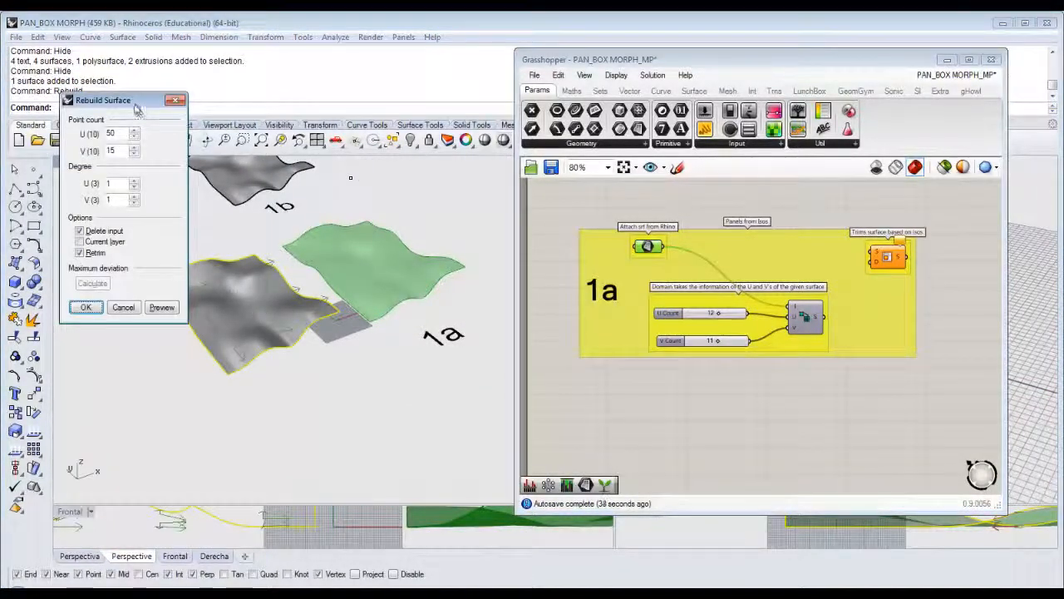
left_click_drag(137, 109, 523, 164)
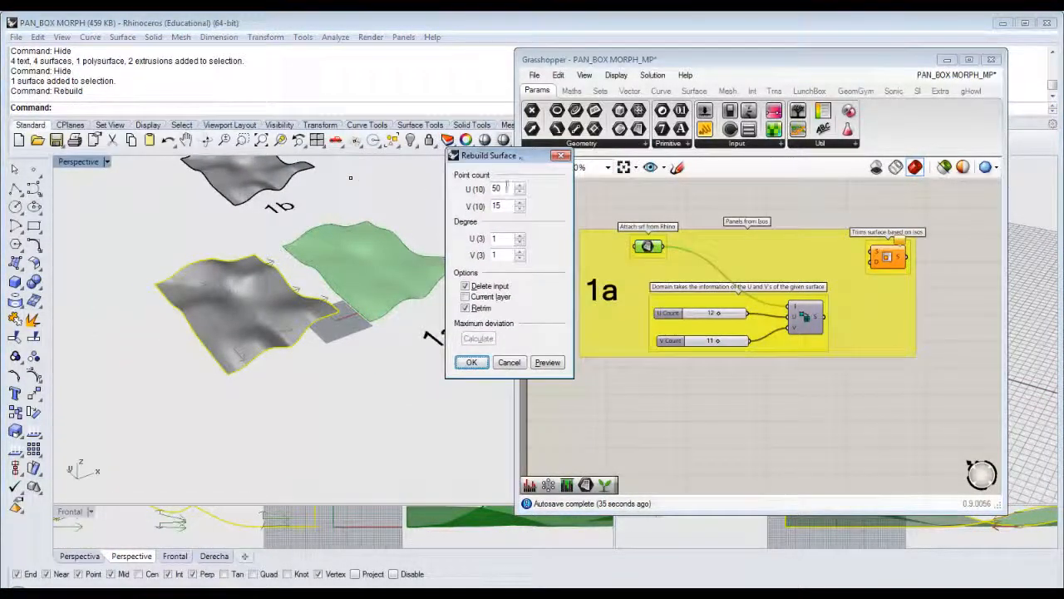
left_click(547, 363)
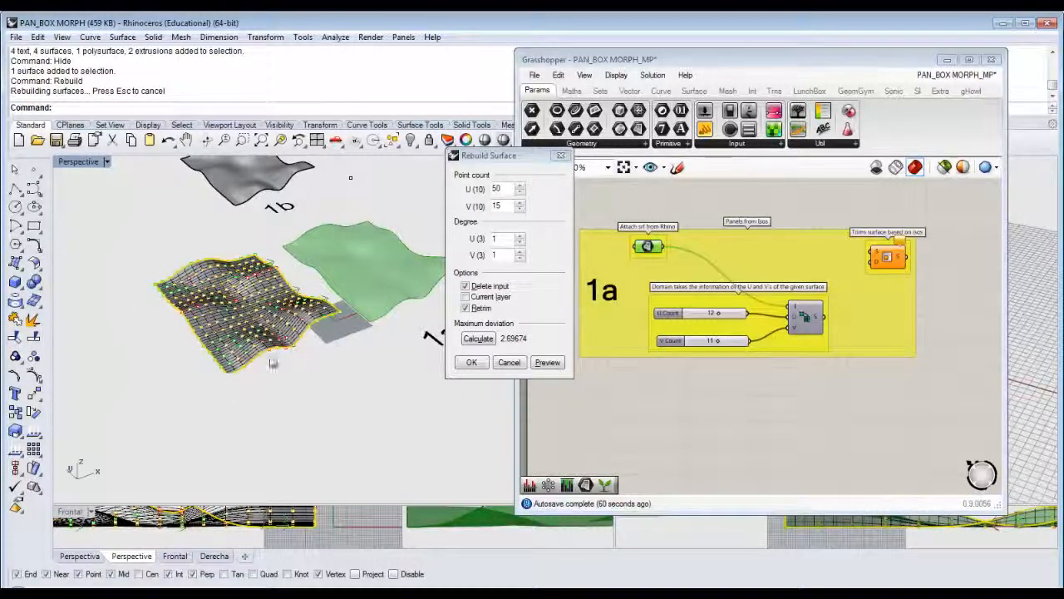
- Set the U and V degrees to 3 and rebuild the copied surface
left_click(492, 240)
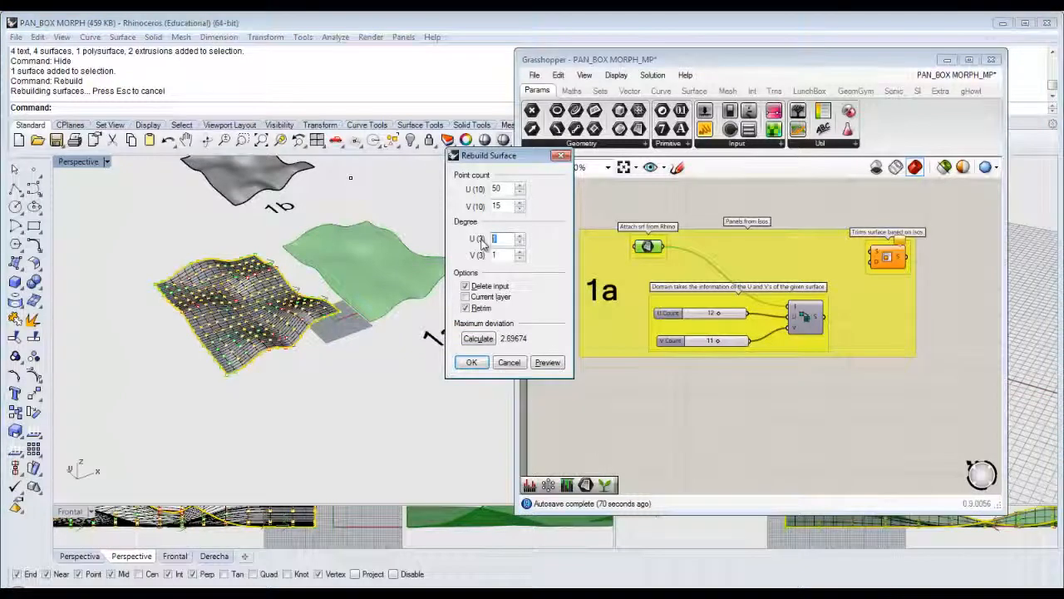
type("3")
key("Tab")
type("3")
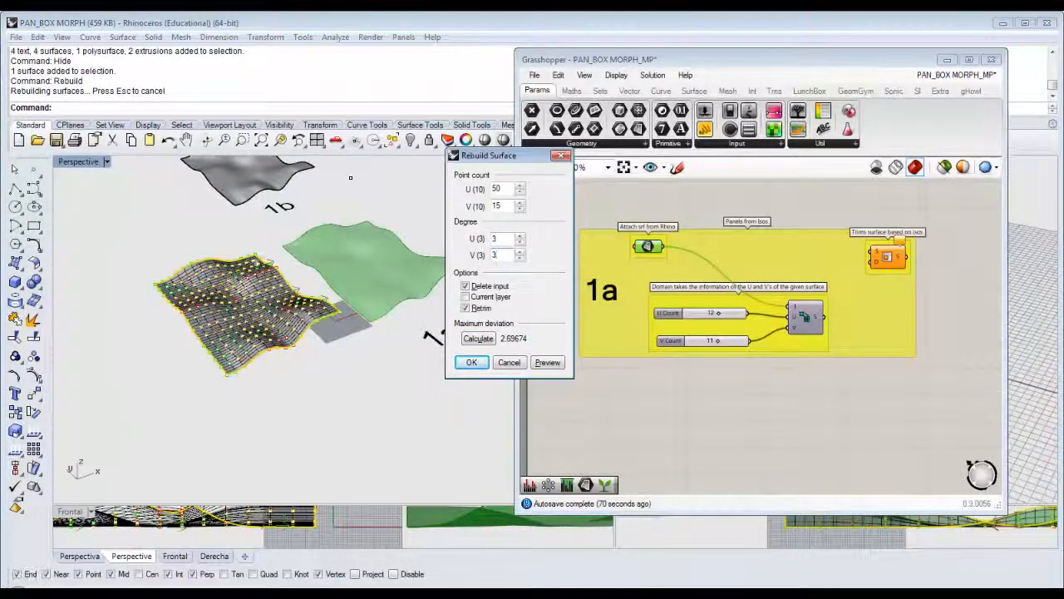
left_click(479, 364)
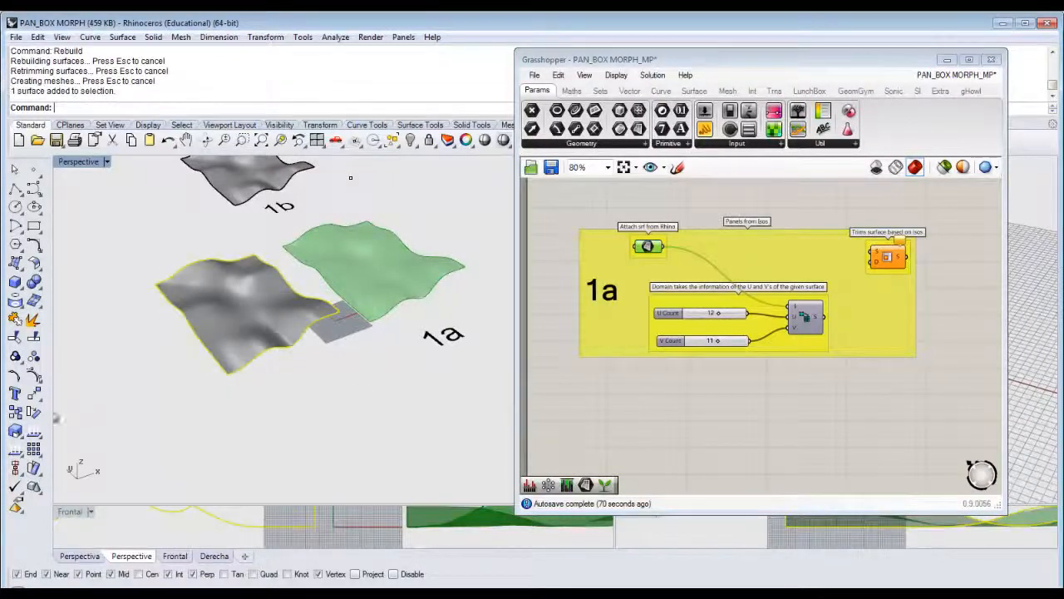
- Display the rebuilt surface's control points, inspect them from another angle and turn them off
left_click(33, 375)
right_click_drag(230, 307, 385, 408)
key("Escape")
- Delete the rebuilt copy of surface 1a, leaving only the referenced surface in view
left_click(369, 376)
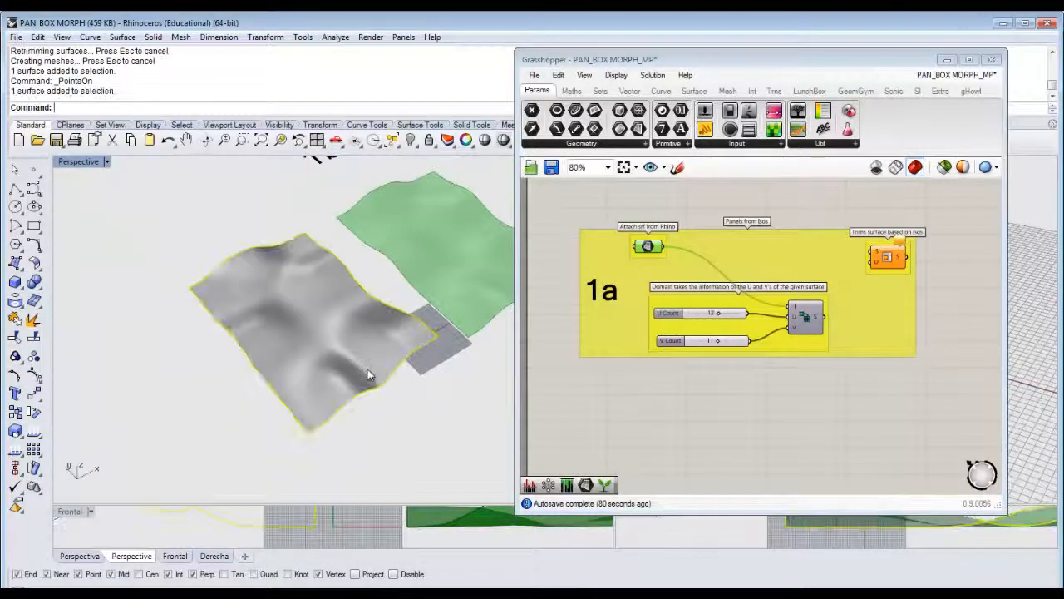
key("Delete")
right_click_drag(374, 385, 211, 404)
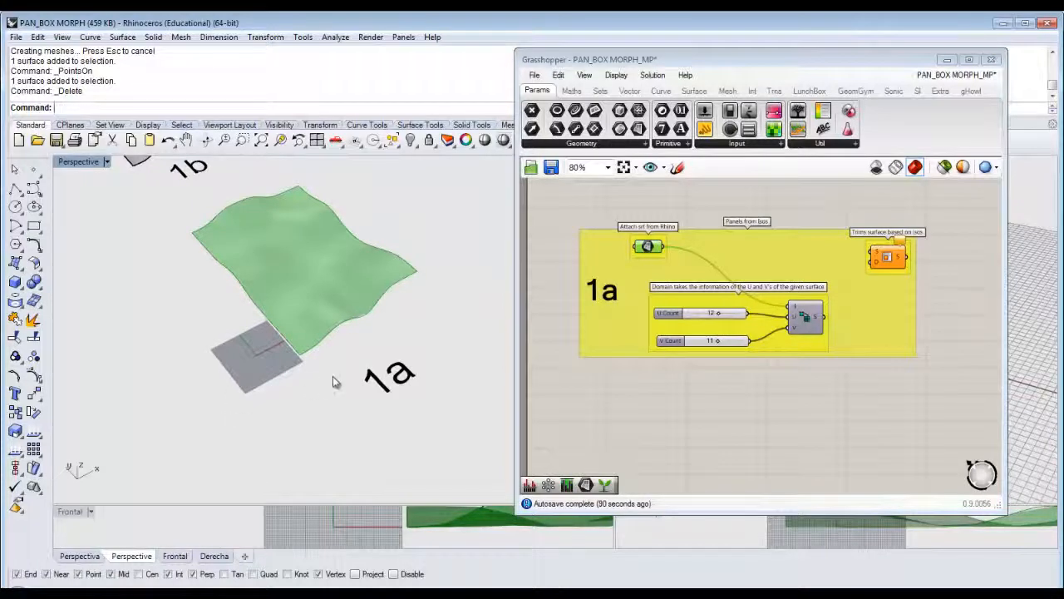
mouse_move(321, 427)
right_mouse_down()
mouse_move(351, 364)
mouse_move(341, 358)
mouse_move(324, 383)
mouse_move(366, 371)
mouse_move(414, 389)
right_mouse_up()
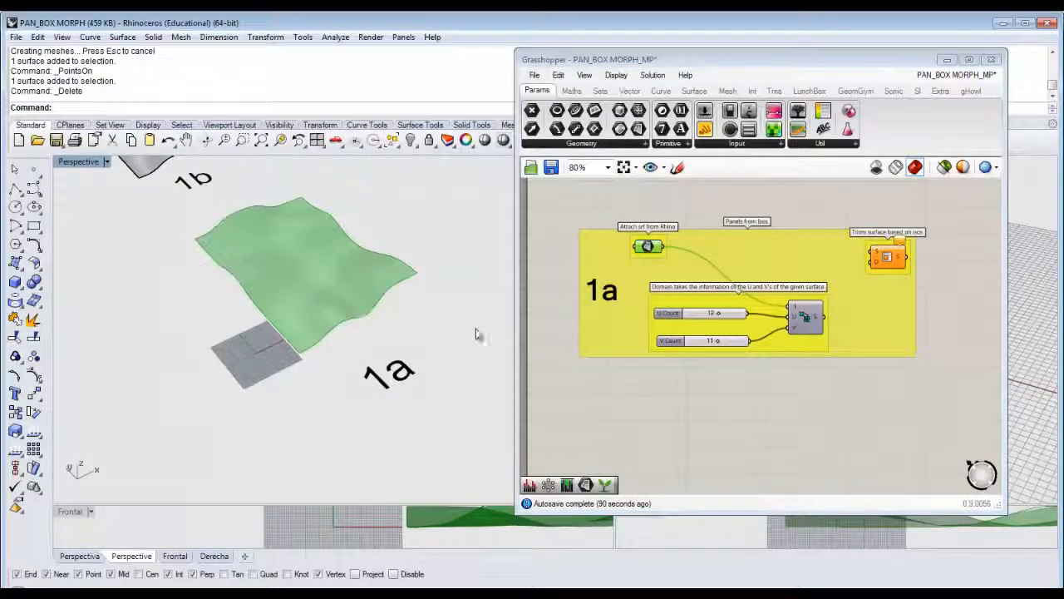
- Highlight the surface referenced by group 1a's surface parameter in Grasshopper, and clear the selection
left_click(597, 410)
right_click_drag(645, 406, 648, 432)
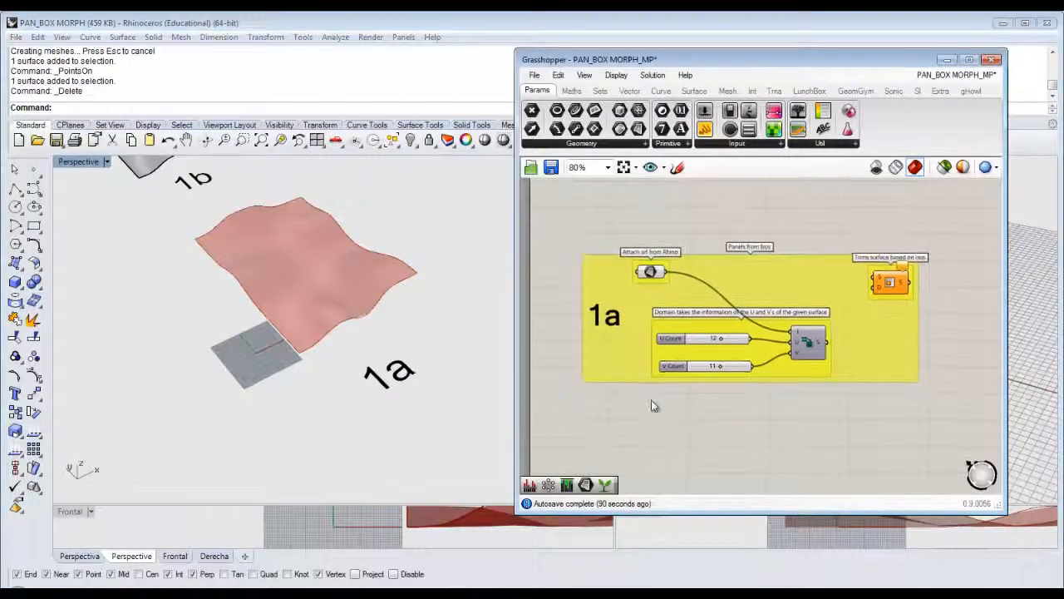
left_click(650, 276)
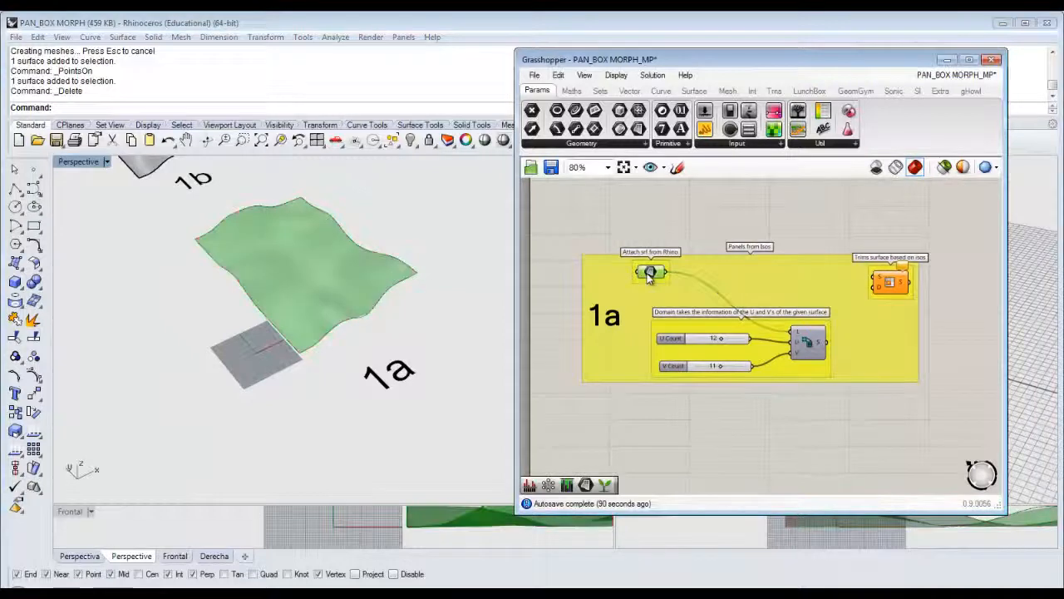
left_click(713, 430)
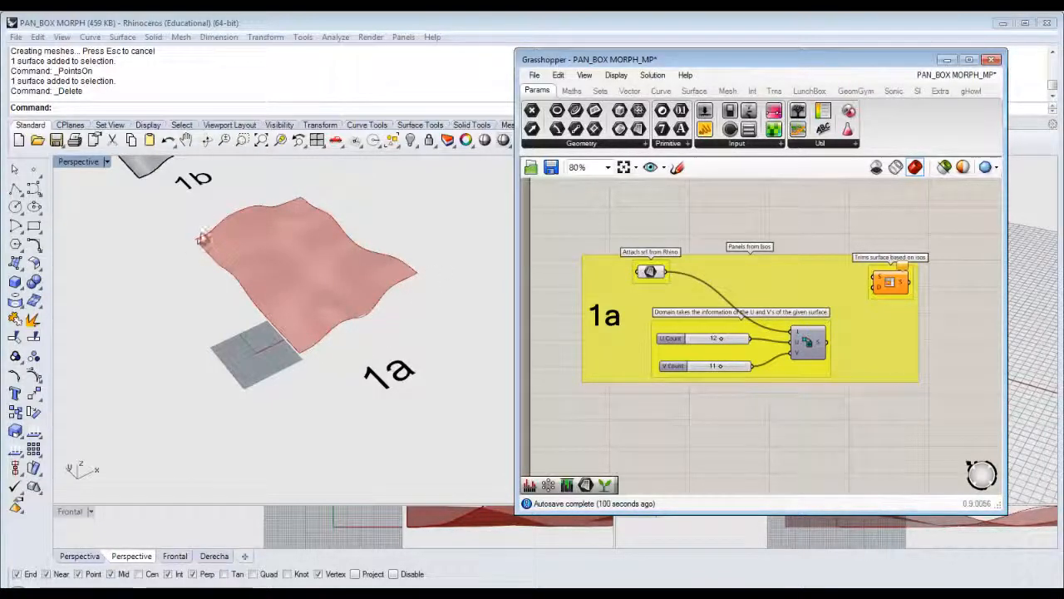
right_click_drag(695, 406, 655, 389)
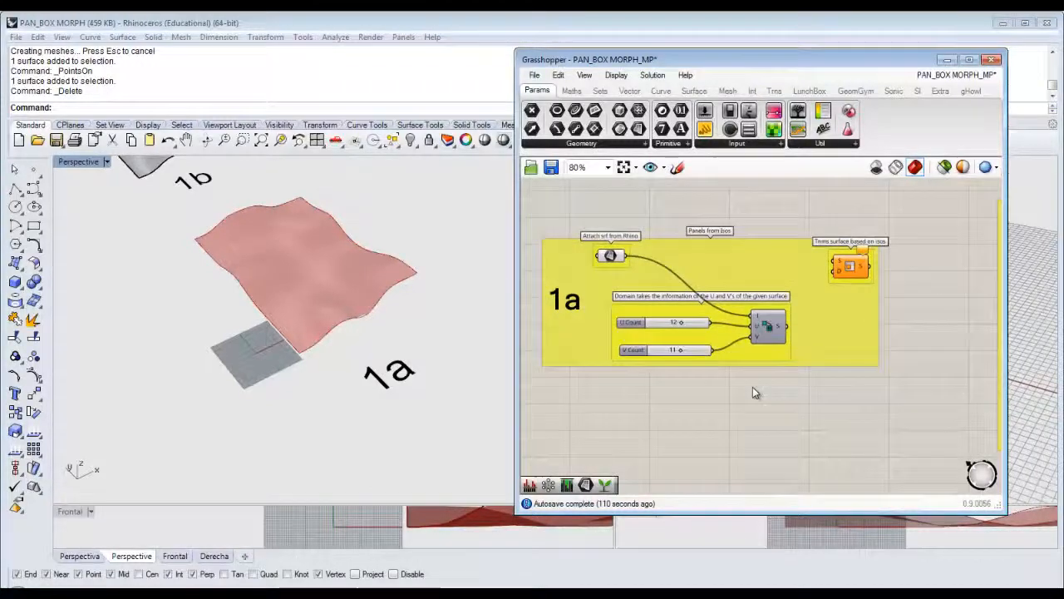
- Add a Panel above group 1a and connect the surface parameter's output to it
double_click(755, 406)
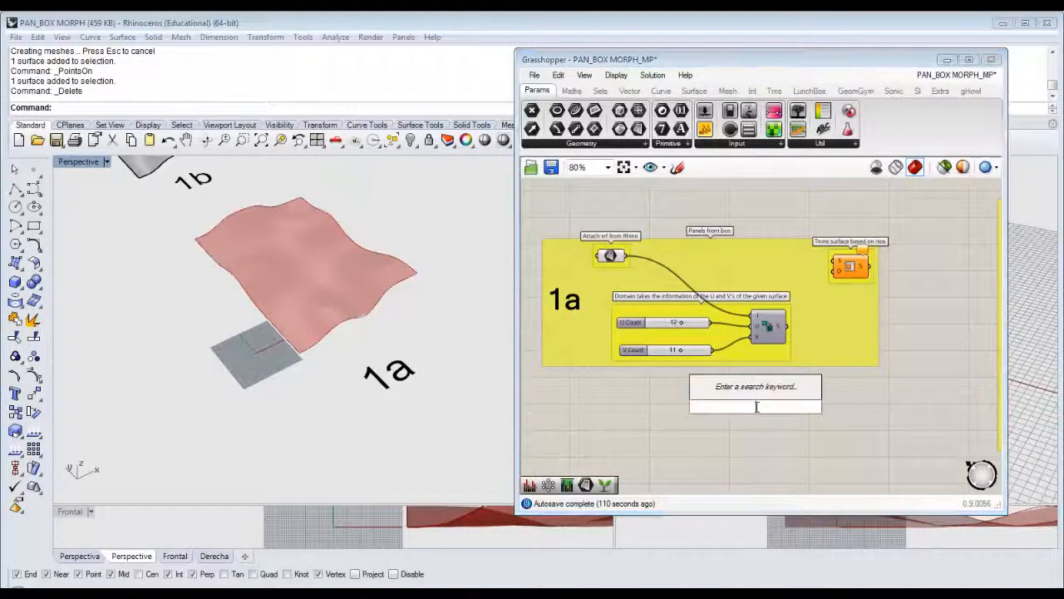
type("panel")
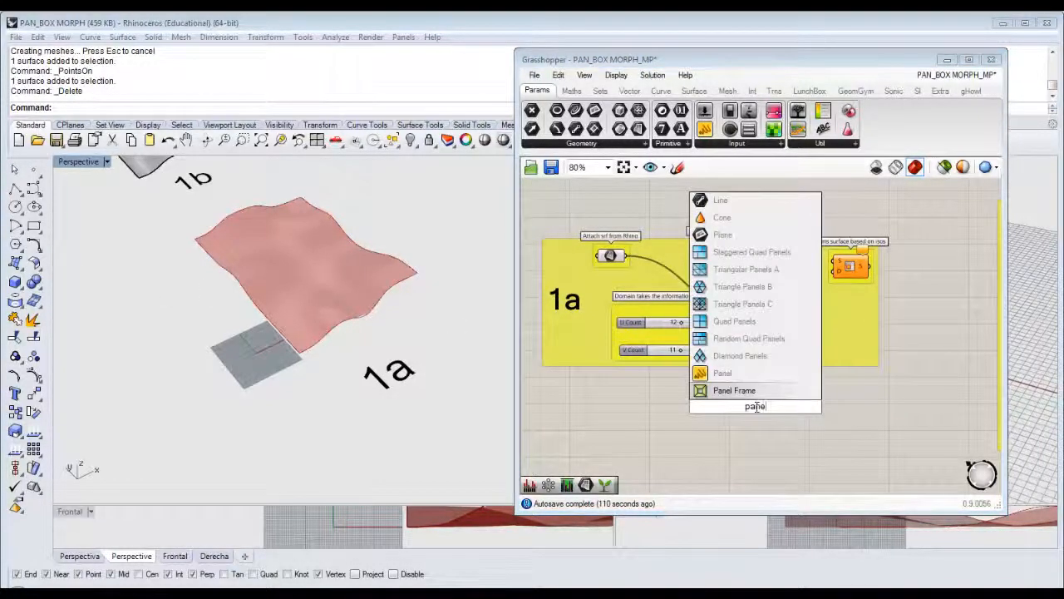
key("Return")
left_click_drag(756, 406, 697, 208)
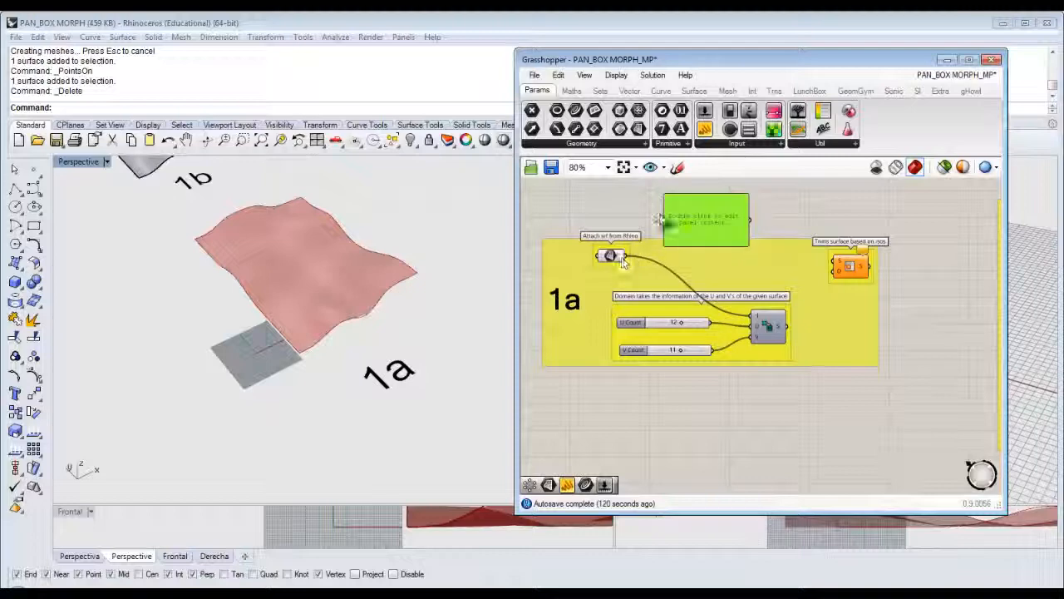
left_click_drag(625, 256, 663, 219)
right_click_drag(722, 263, 728, 310)
scroll(713, 271, "up", 2)
scroll(714, 271, "down", 2)
left_click_drag(711, 268, 799, 236)
double_click(685, 220)
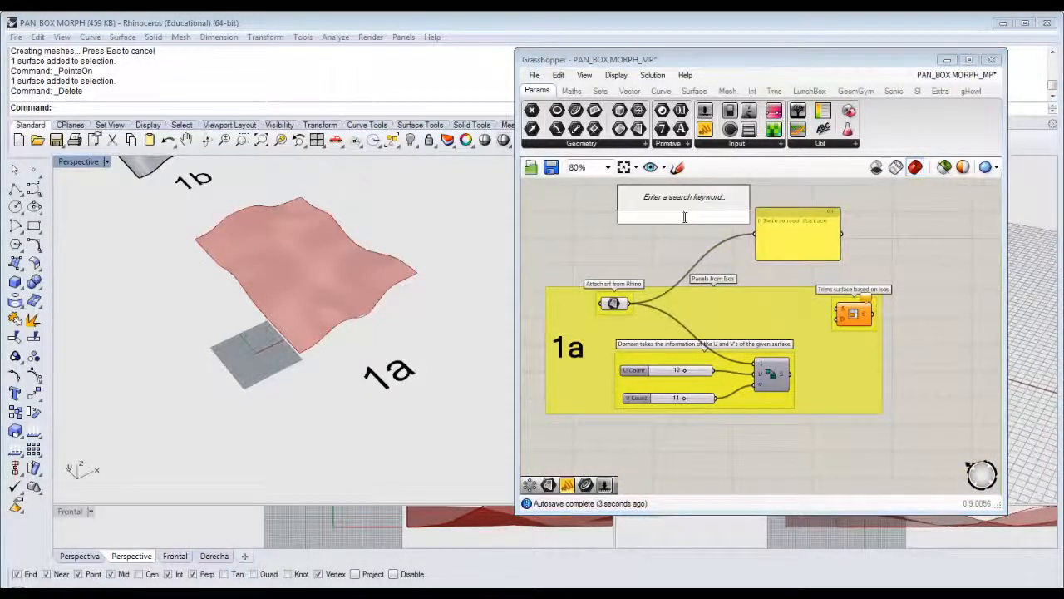
type("decon")
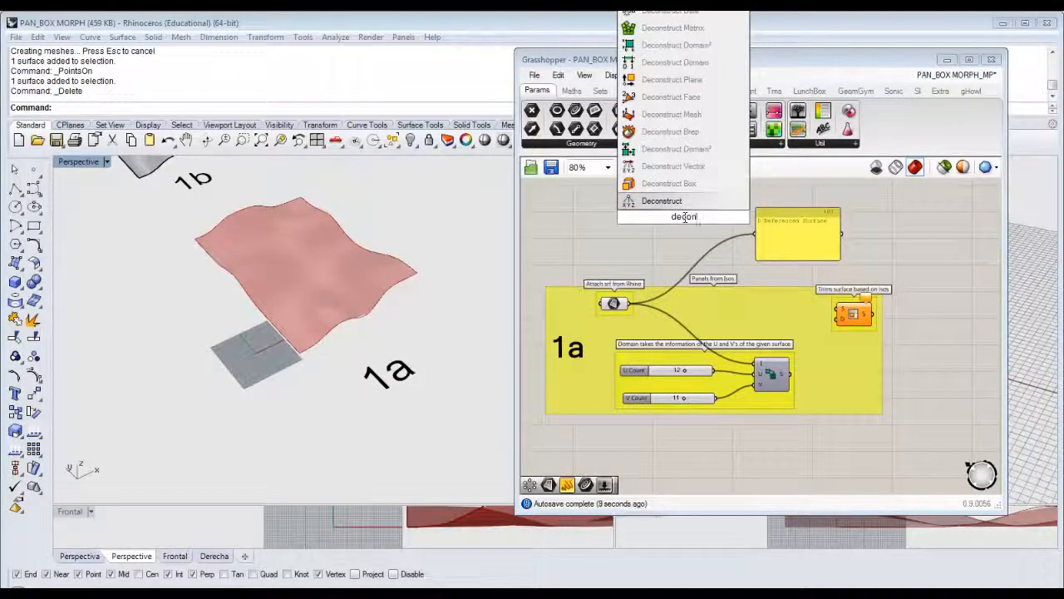
left_click(674, 63)
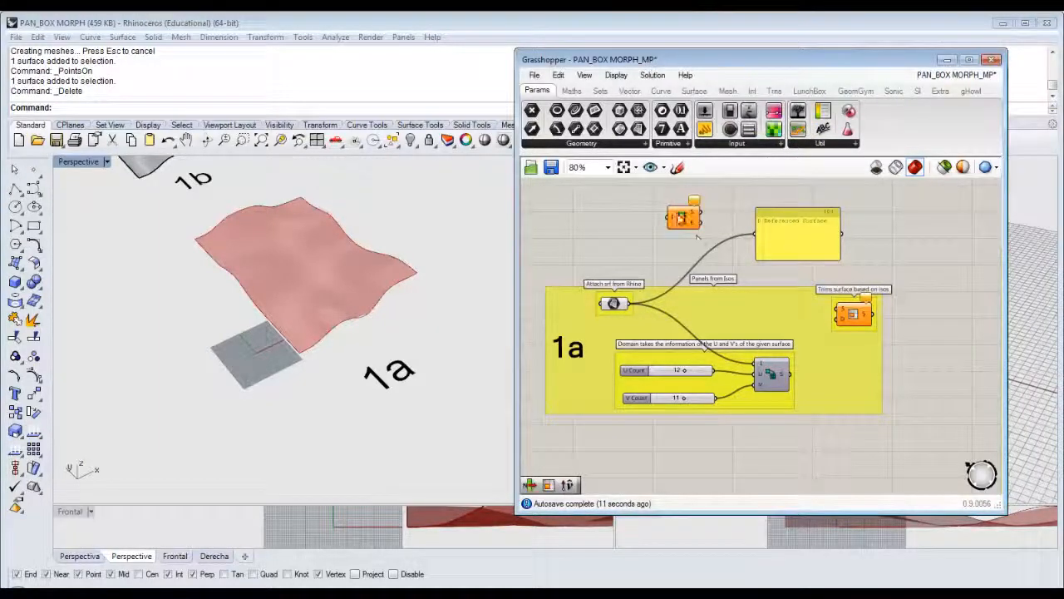
key("Delete")
- Move the panel below group 1a, feed it from the domain division component's output and enlarge it to read the listed domains
right_click_drag(780, 272, 718, 264)
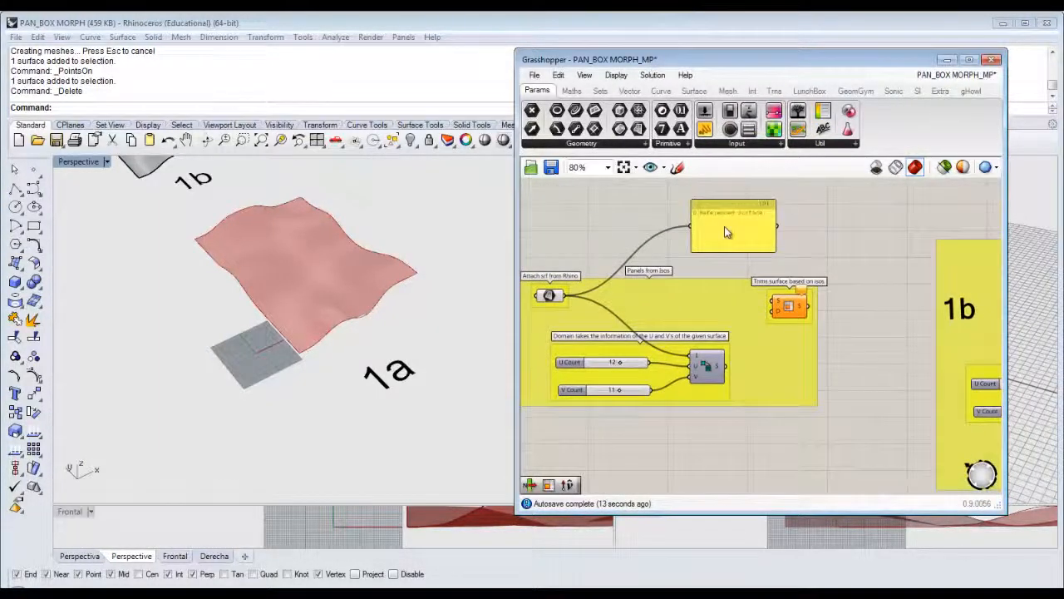
left_click_drag(723, 229, 821, 386)
left_click_drag(726, 365, 778, 459)
scroll(785, 408, "down", 1)
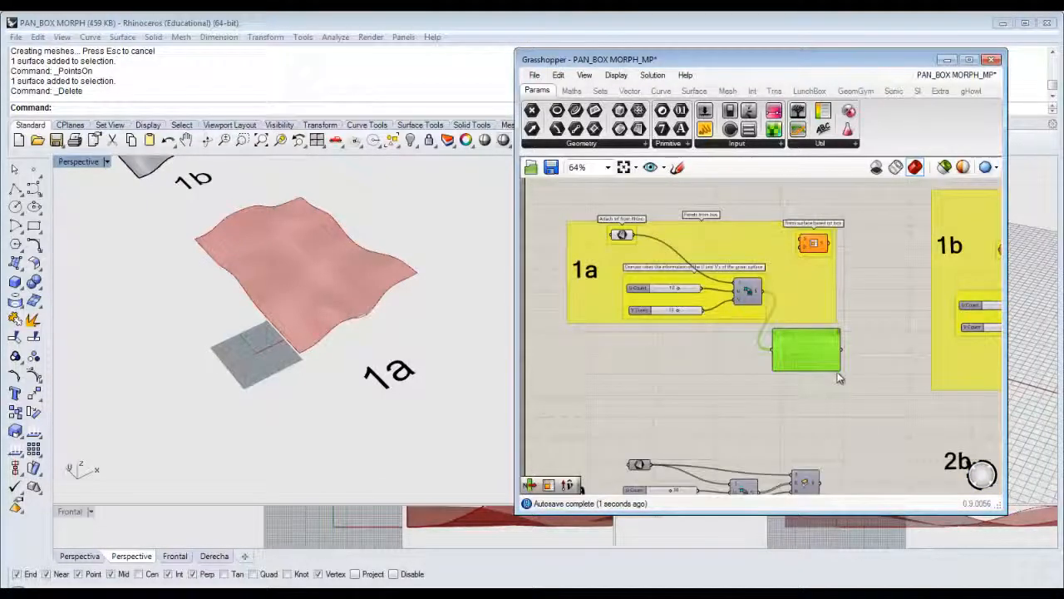
left_click_drag(841, 373, 913, 464)
scroll(873, 387, "up", 4)
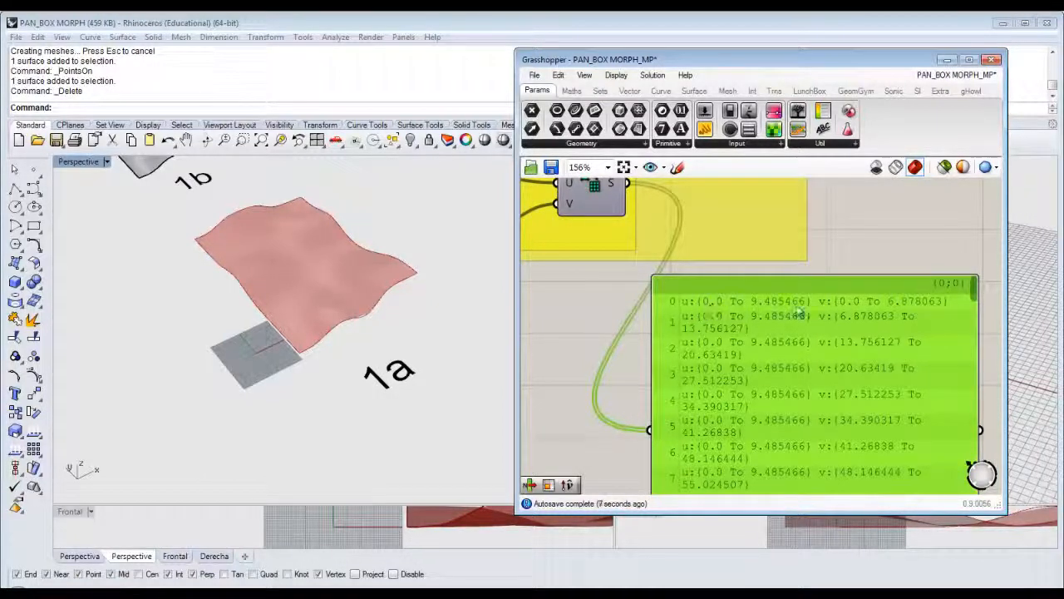
- Compare the listed domains with the surface in Rhino, and delete the panel
scroll(798, 307, "down", 3)
left_click(670, 325)
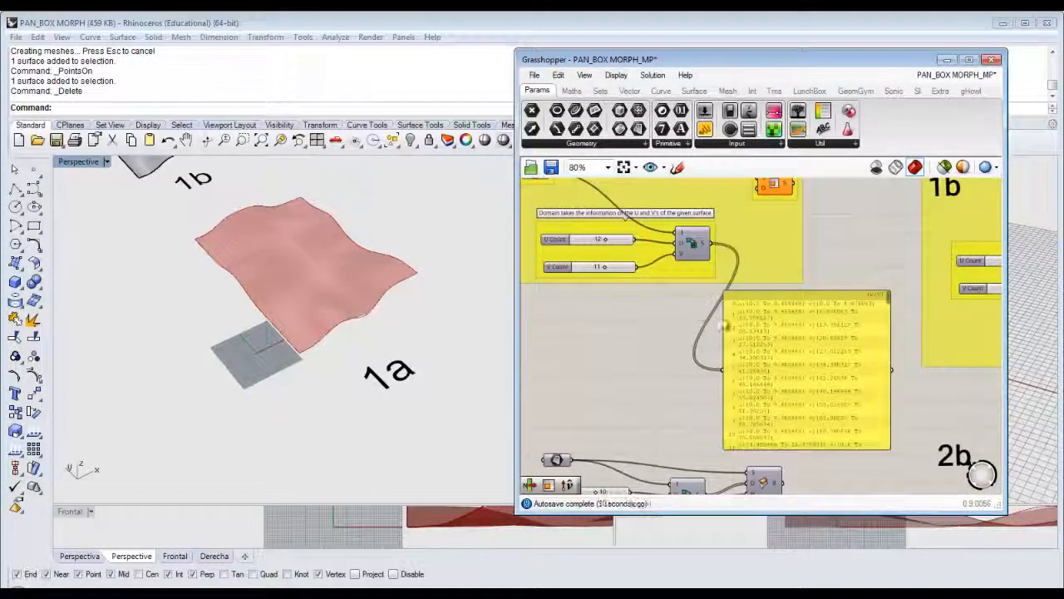
right_click_drag(769, 339, 803, 324)
right_click_drag(751, 259, 760, 297)
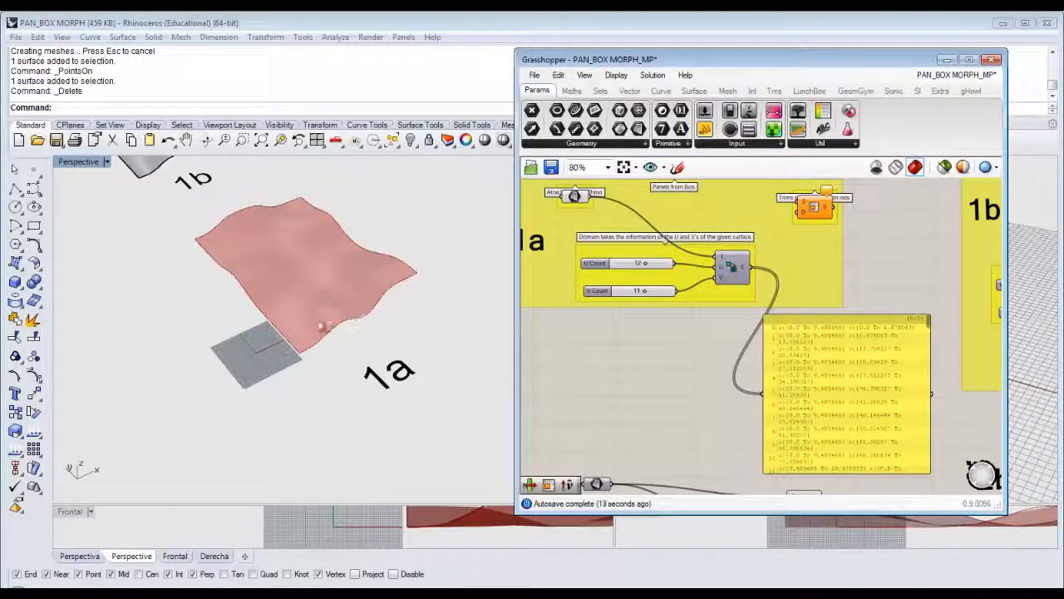
left_click(877, 366)
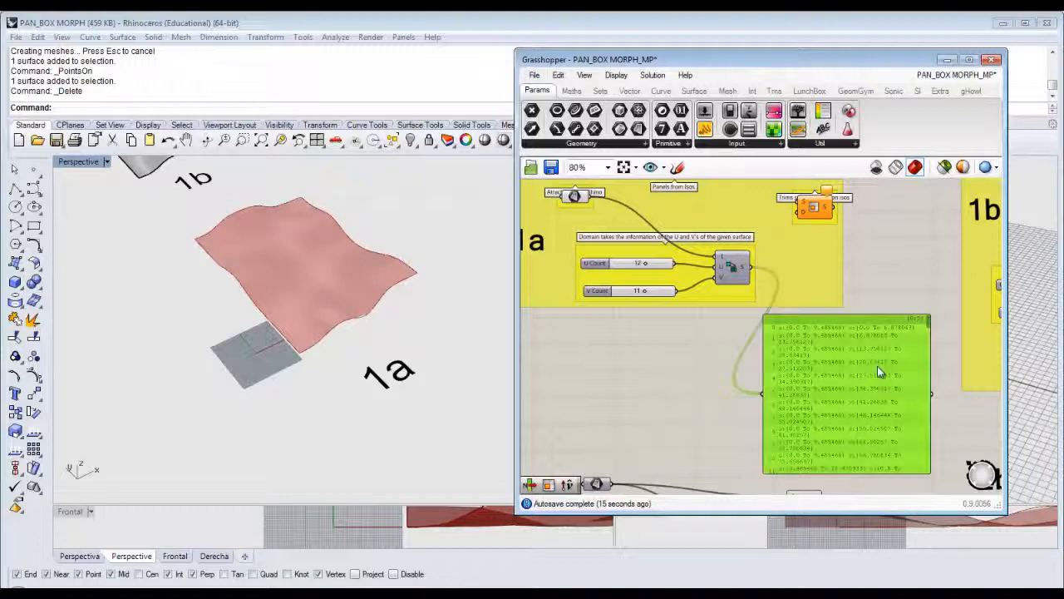
key("Delete")
- Set group 1a's U Count slider to 7 and its V Count slider to 4
scroll(809, 358, "up", 2)
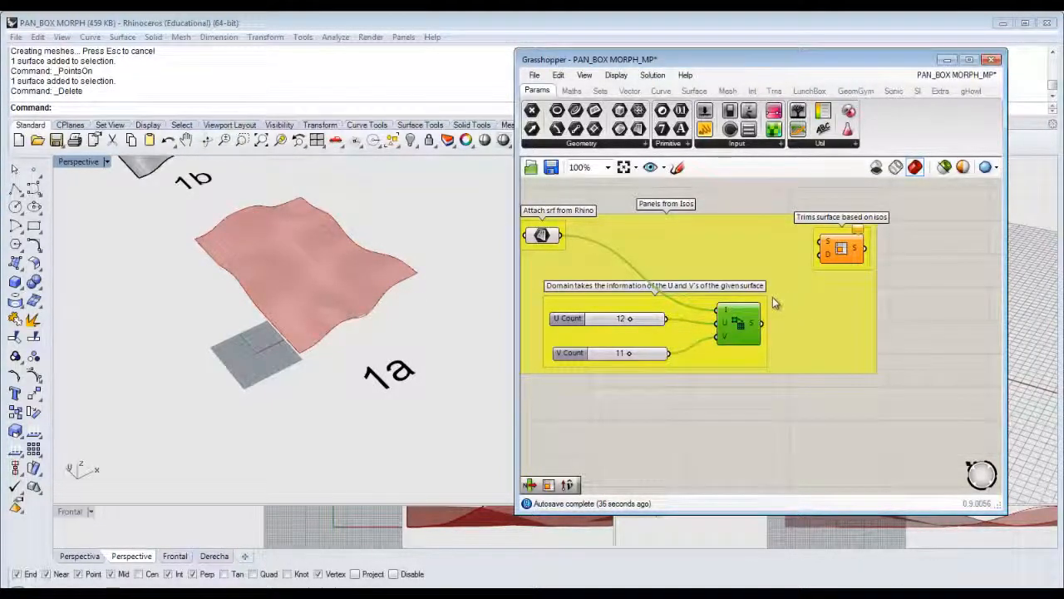
right_click_drag(772, 303, 823, 296)
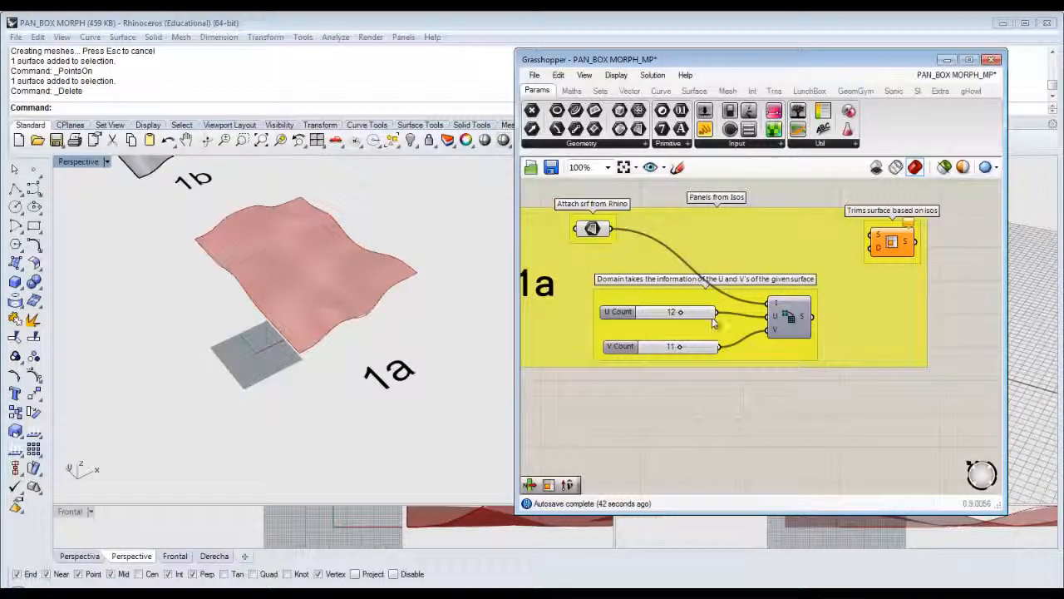
left_click(781, 320)
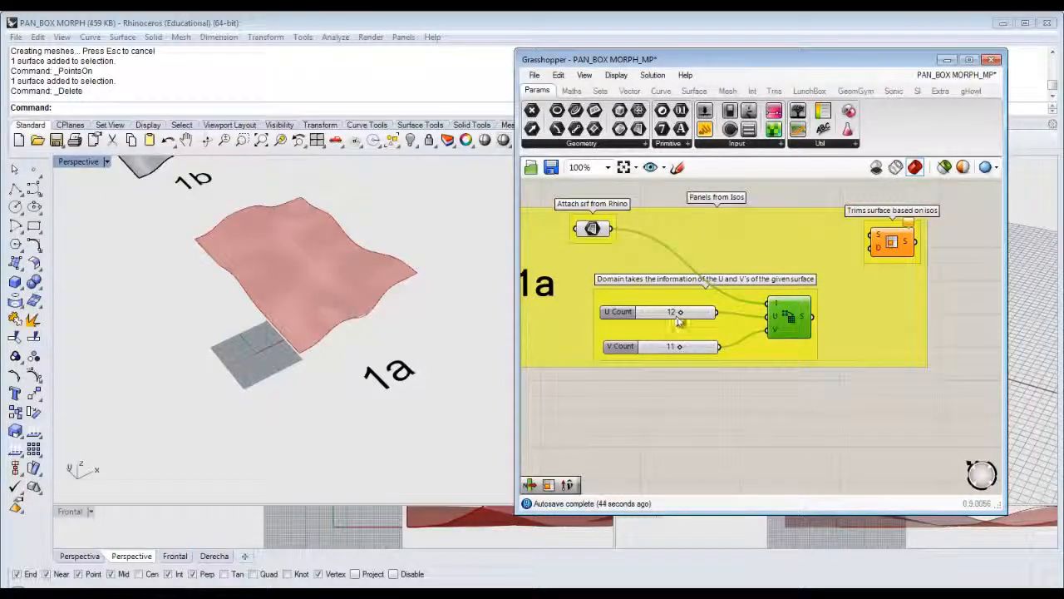
left_click_drag(678, 316, 662, 315)
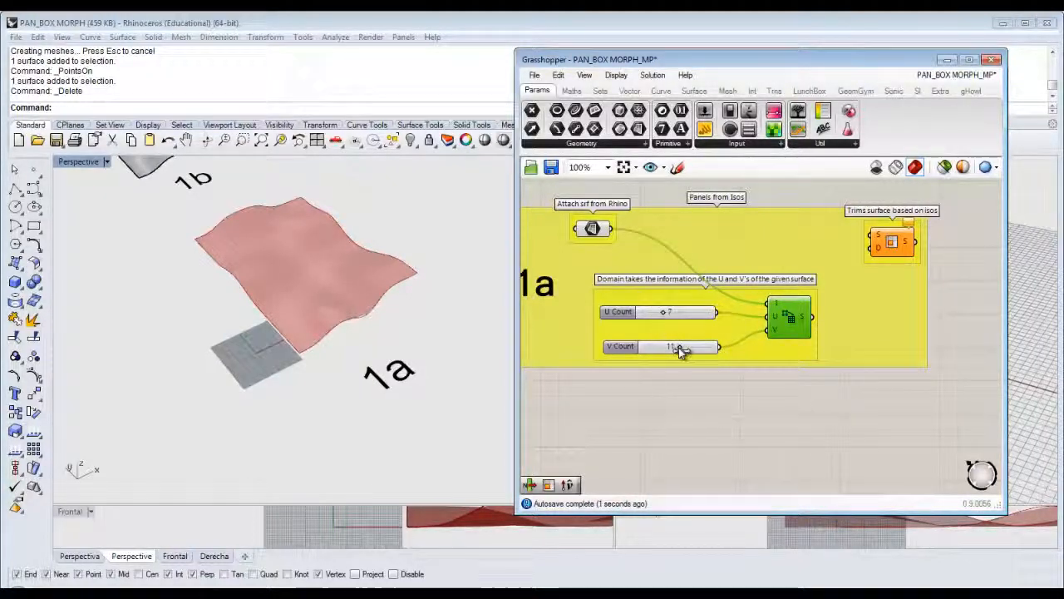
left_click_drag(679, 350, 655, 348)
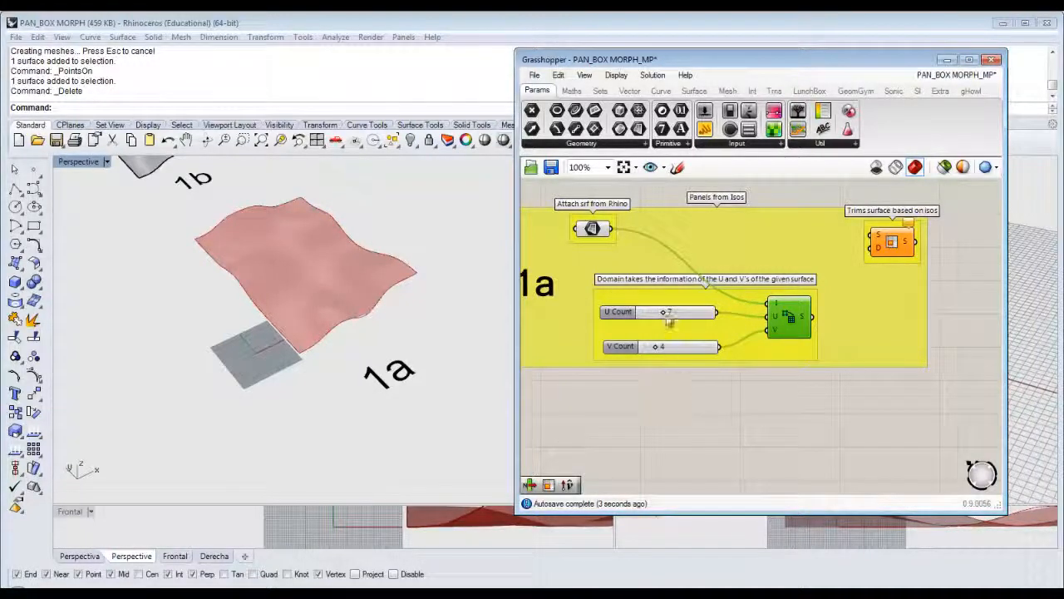
- Add a Number Slider on the empty canvas below group 1a
double_click(677, 412)
type("nu")
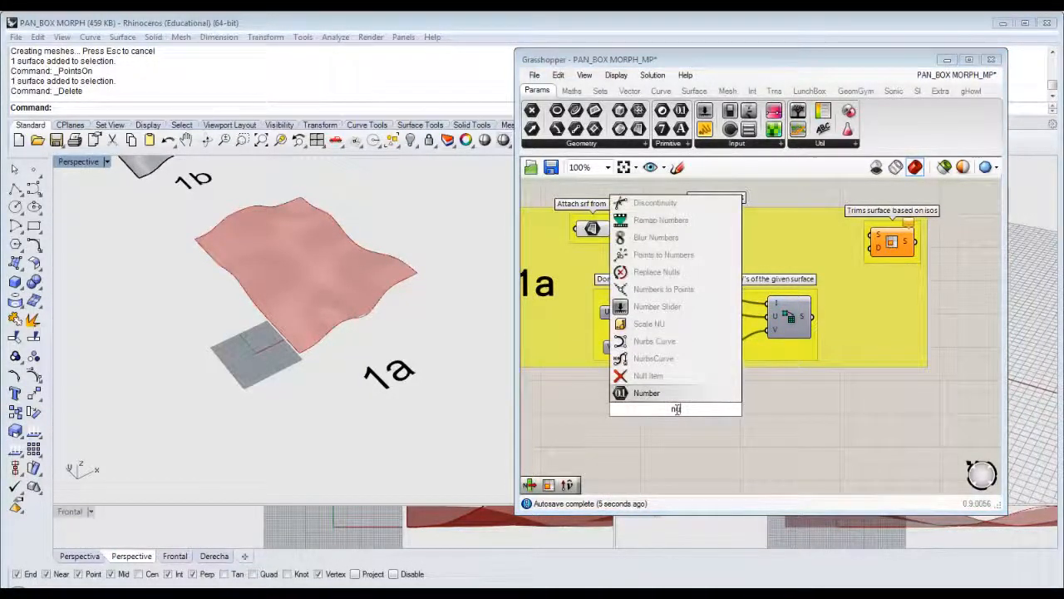
key("Up")
key("Up")
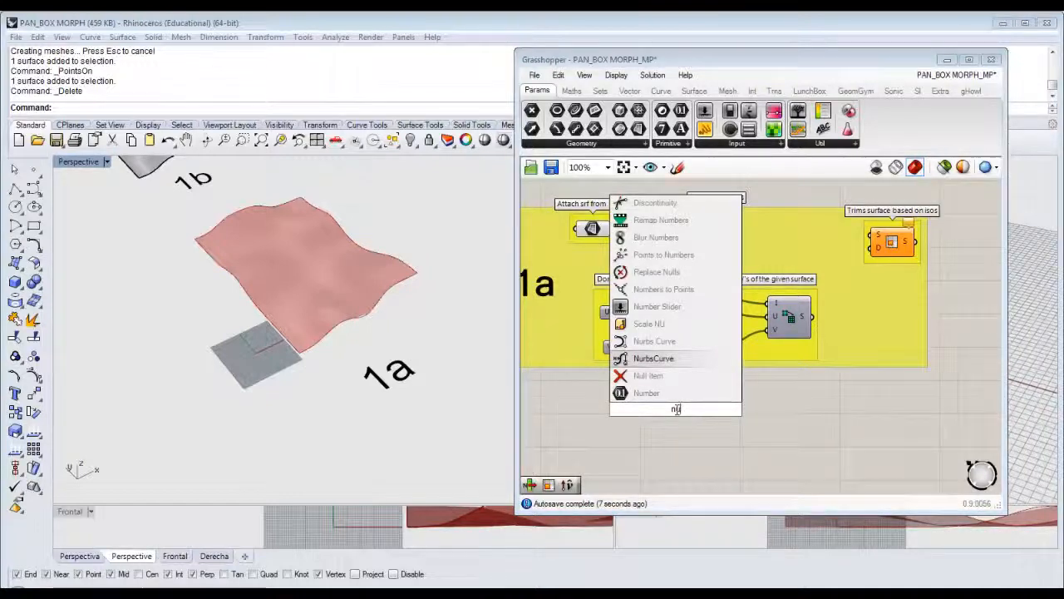
key("Up")
key("Up")
key("Up")
key("Return")
- Connect the new slider to the U input of the domain division component and set its value to 9.000
scroll(676, 409, "up", 1)
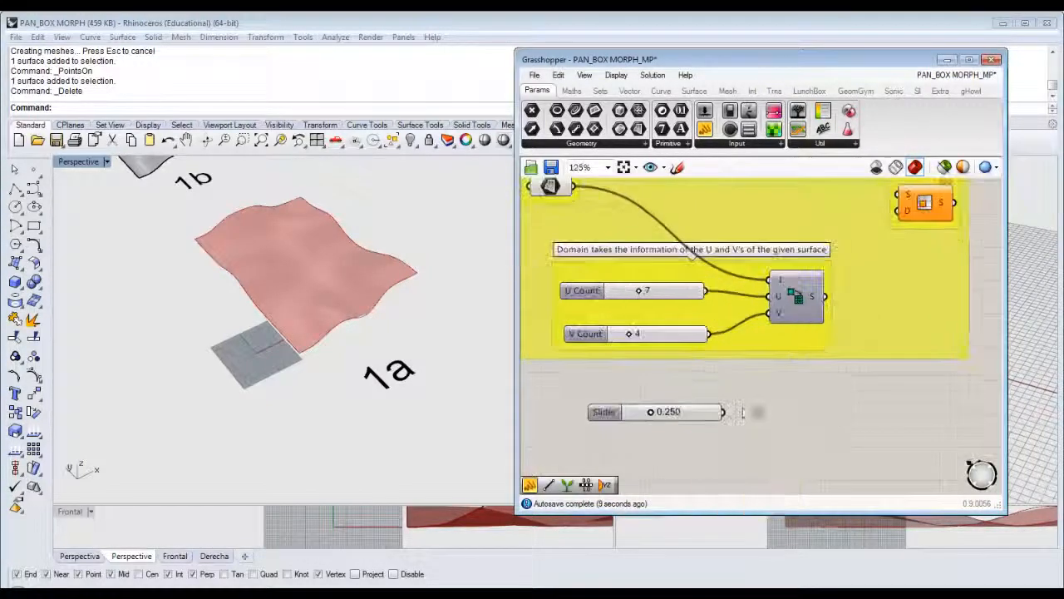
scroll(742, 412, "up", 1)
left_click_drag(771, 421, 833, 274)
left_click_drag(697, 429, 641, 426)
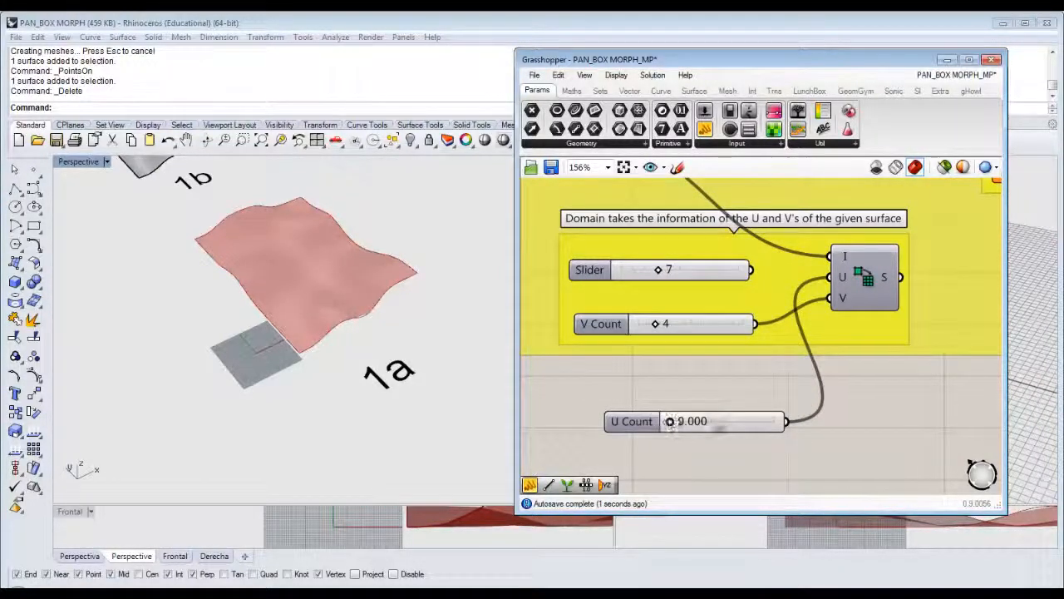
- Set the maximum of the newly added slider's numeric domain to 100
double_click(631, 421)
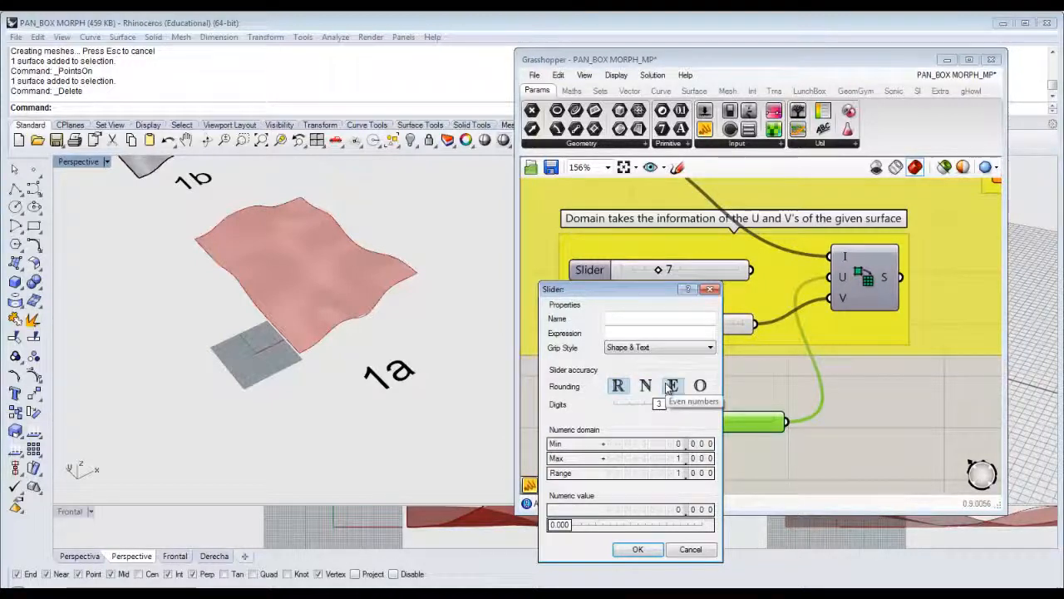
double_click(664, 460)
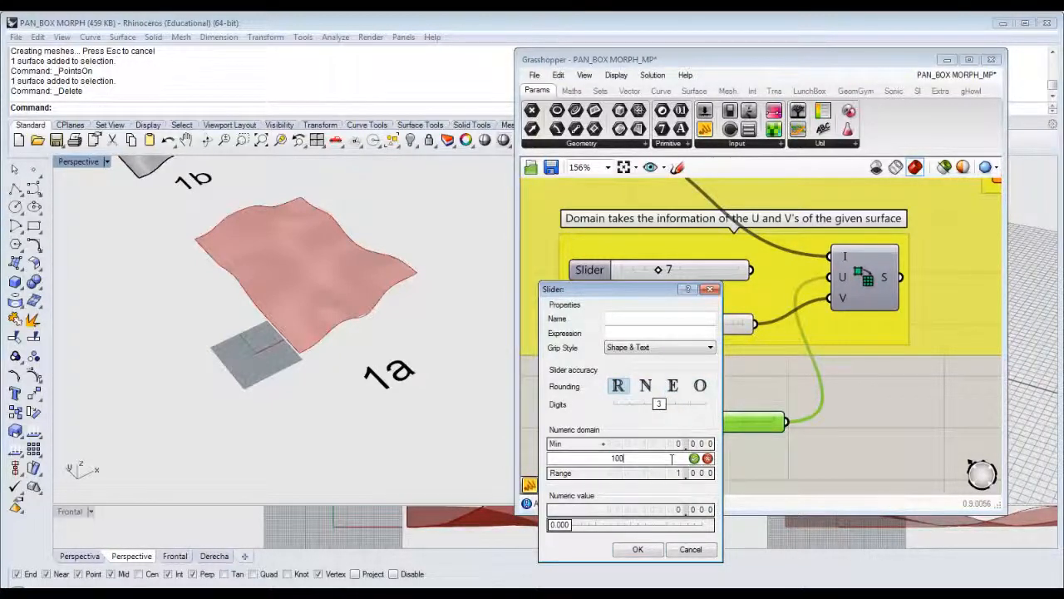
left_click(638, 549)
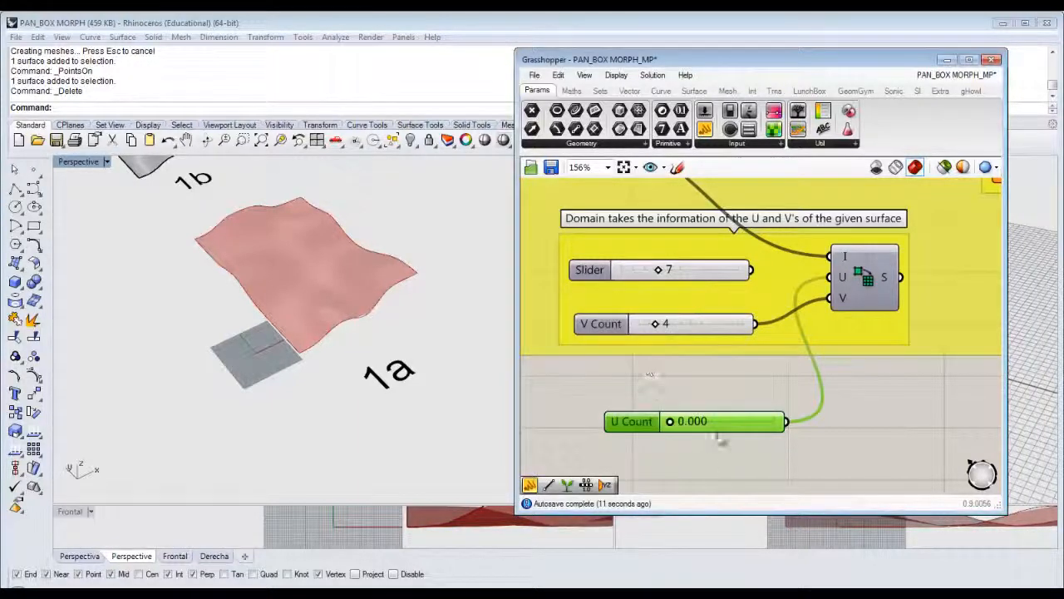
- Delete the extra slider below group 1a and connect the original slider to the U input of Divide Domain²
key("Delete")
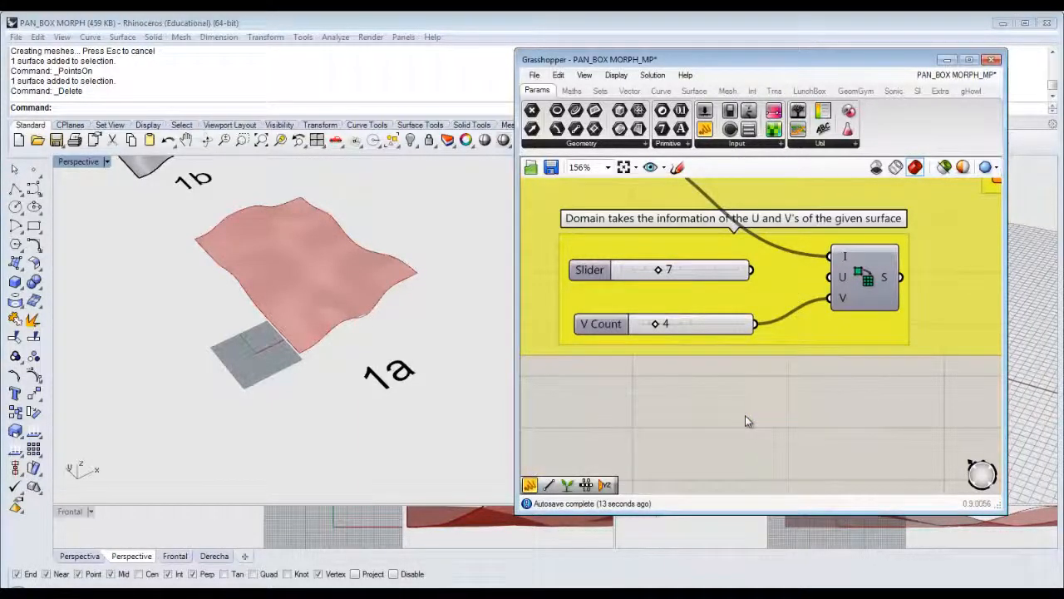
left_click_drag(751, 270, 829, 277)
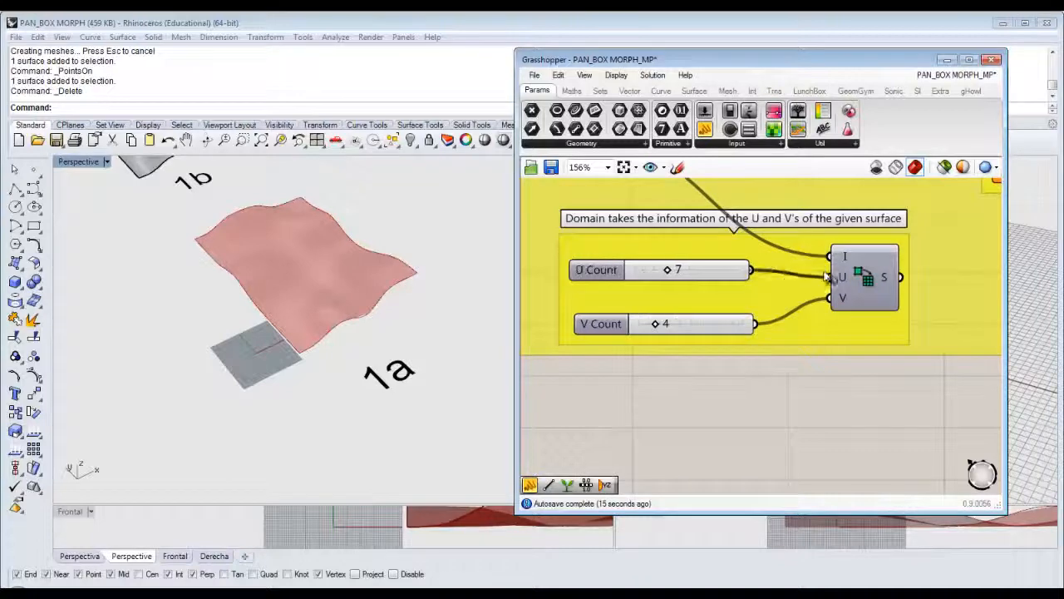
- Review the U Count slider's rounding, numeric domain and value settings without changing them
left_click(686, 279)
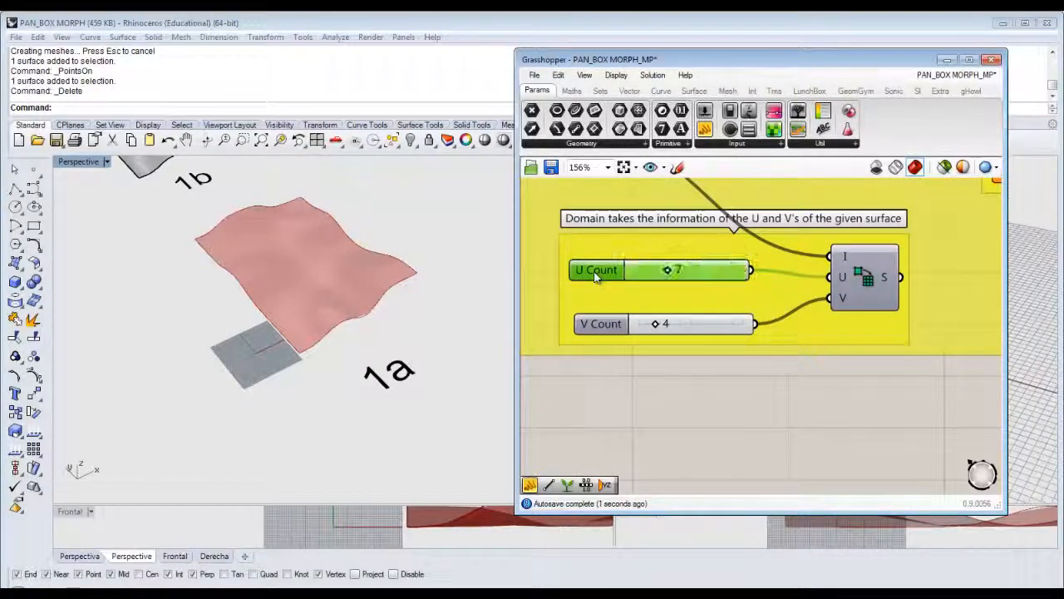
double_click(595, 270)
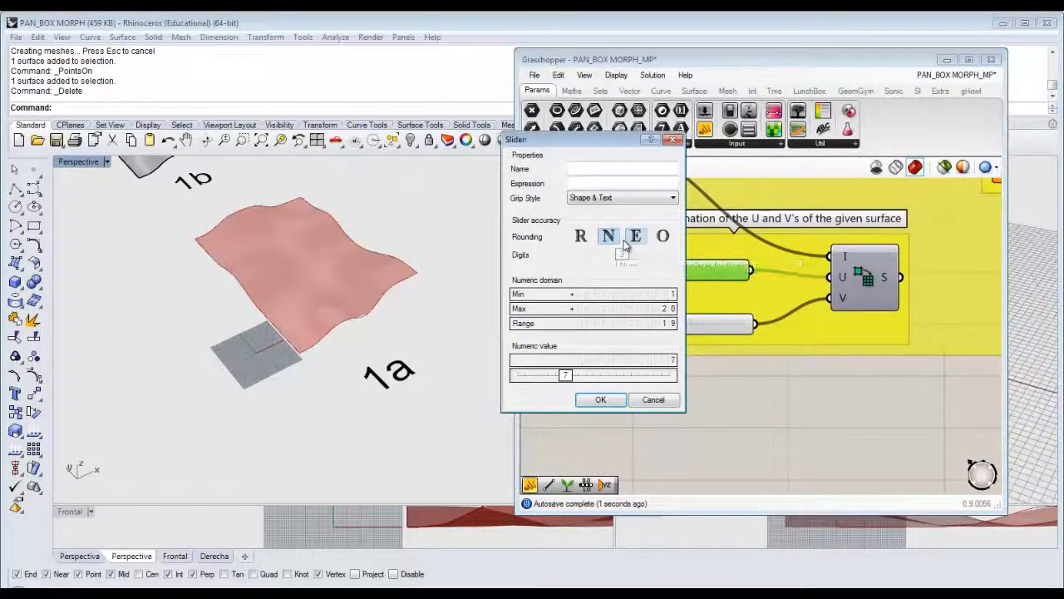
left_click(651, 399)
left_click(683, 283)
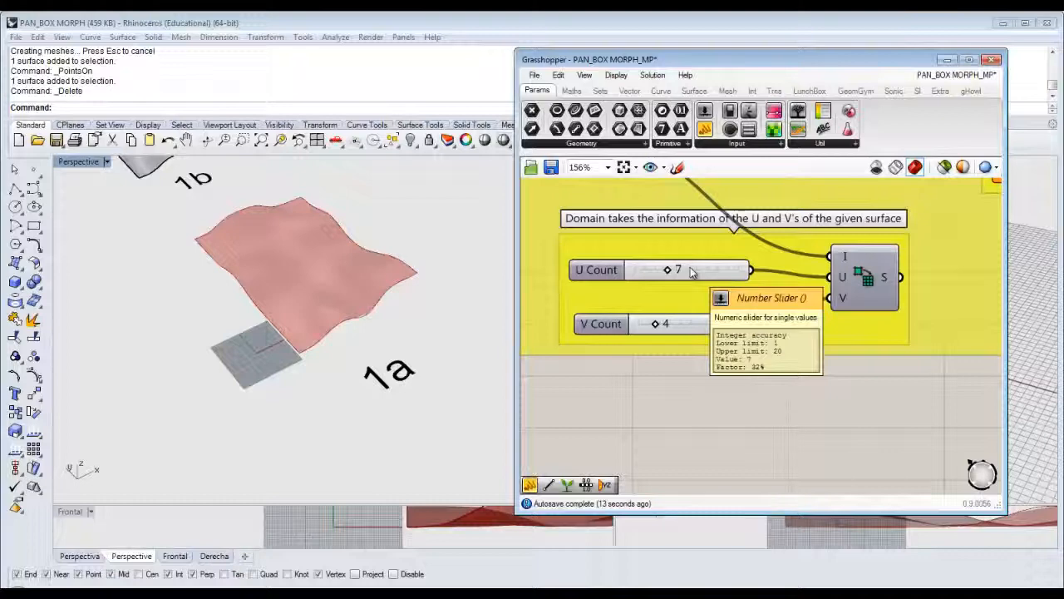
right_click(683, 271)
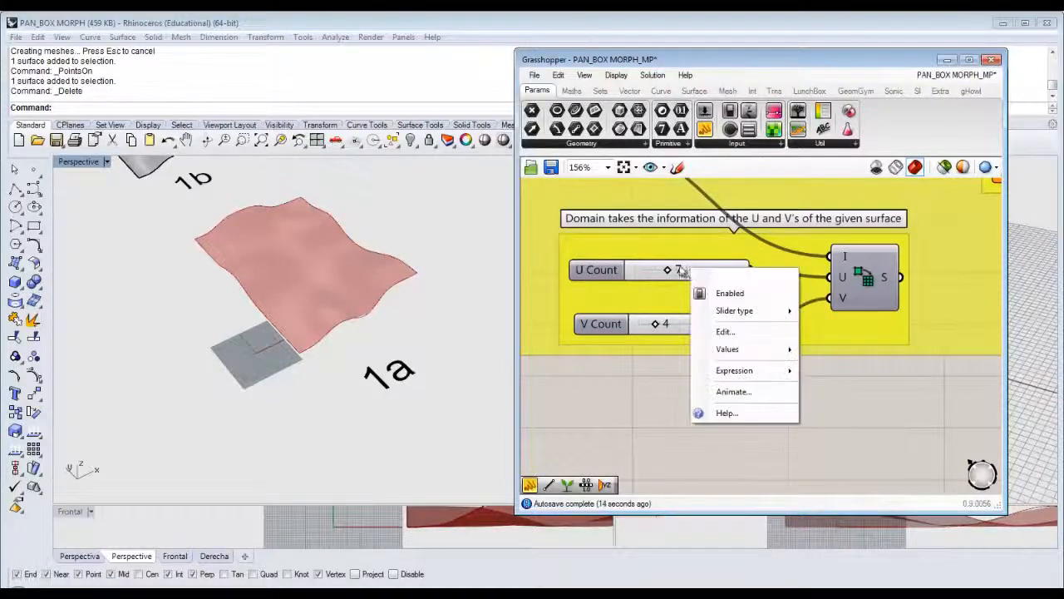
left_click(597, 274)
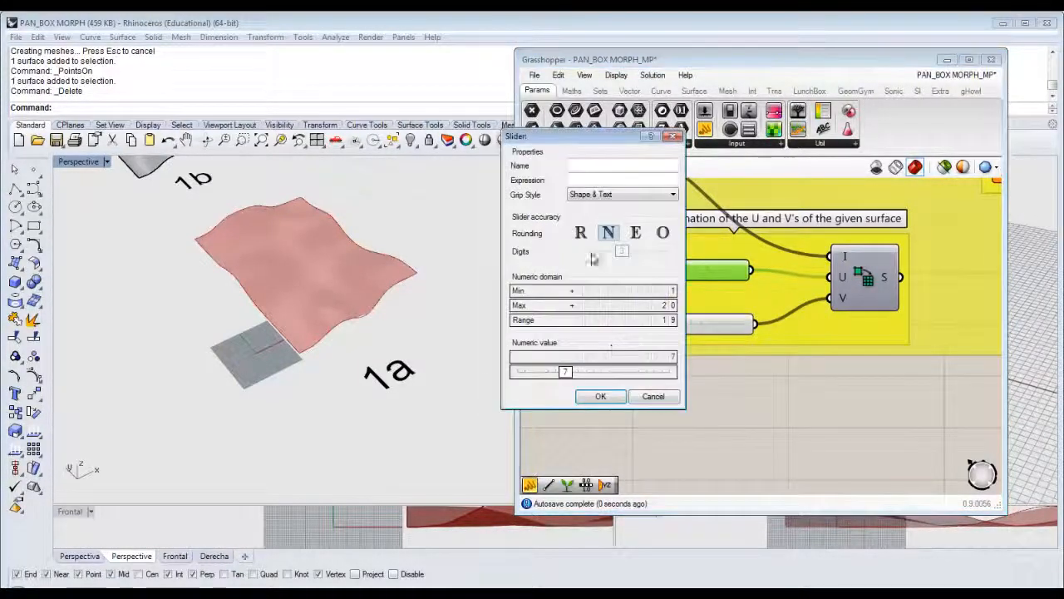
left_click(602, 396)
left_click(657, 404)
- Connect the Divide Domain² output to the Isotrim component's D input and the attached Rhino surface to its S input
scroll(822, 406, "down", 4)
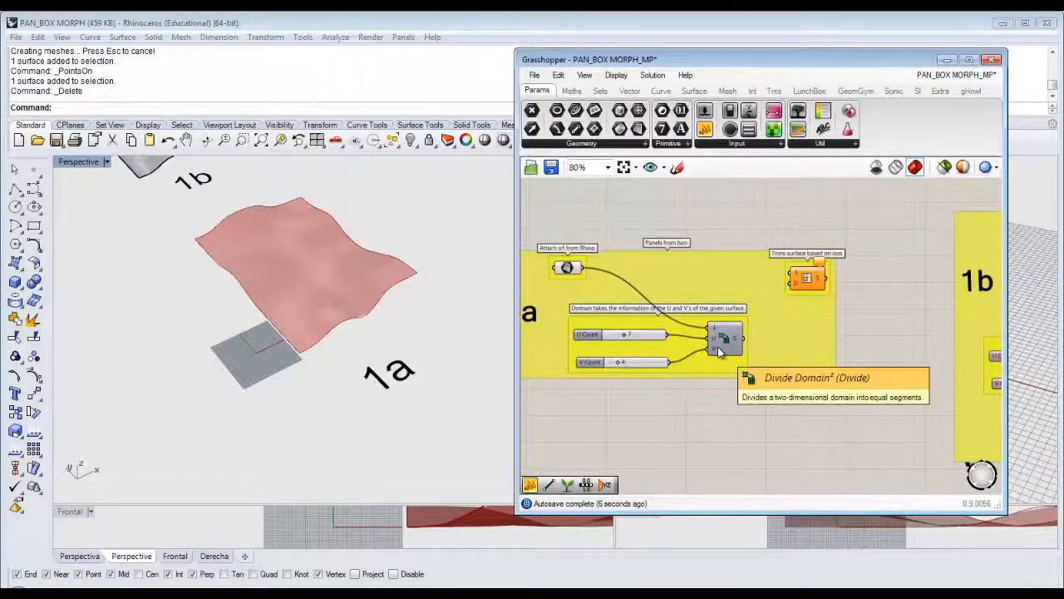
left_click_drag(745, 337, 791, 283)
left_click_drag(581, 266, 789, 276)
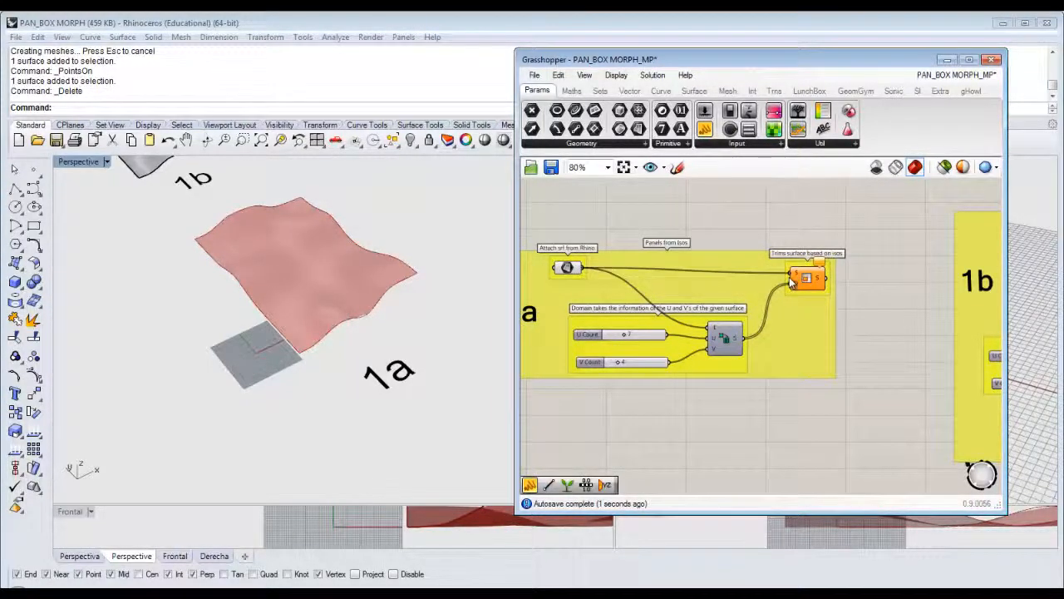
right_click_drag(663, 419, 725, 418)
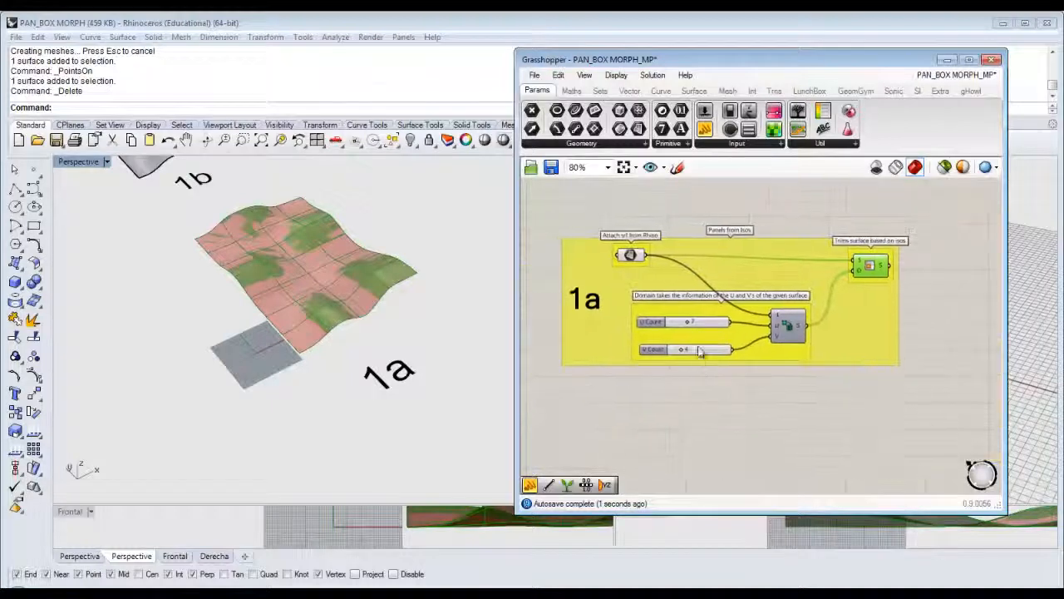
- Turn off the preview of the surface parameter attached from Rhino in group 1a
scroll(715, 395, "up", 2)
left_click(608, 203)
middle_click(601, 205)
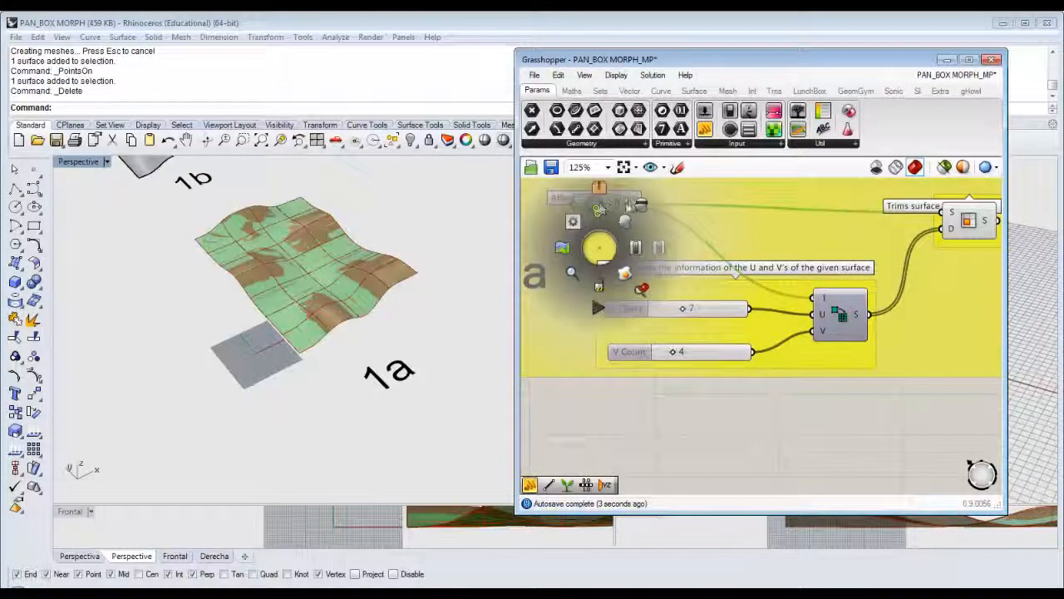
left_click(639, 209)
left_click(723, 287)
right_click_drag(732, 287, 734, 325)
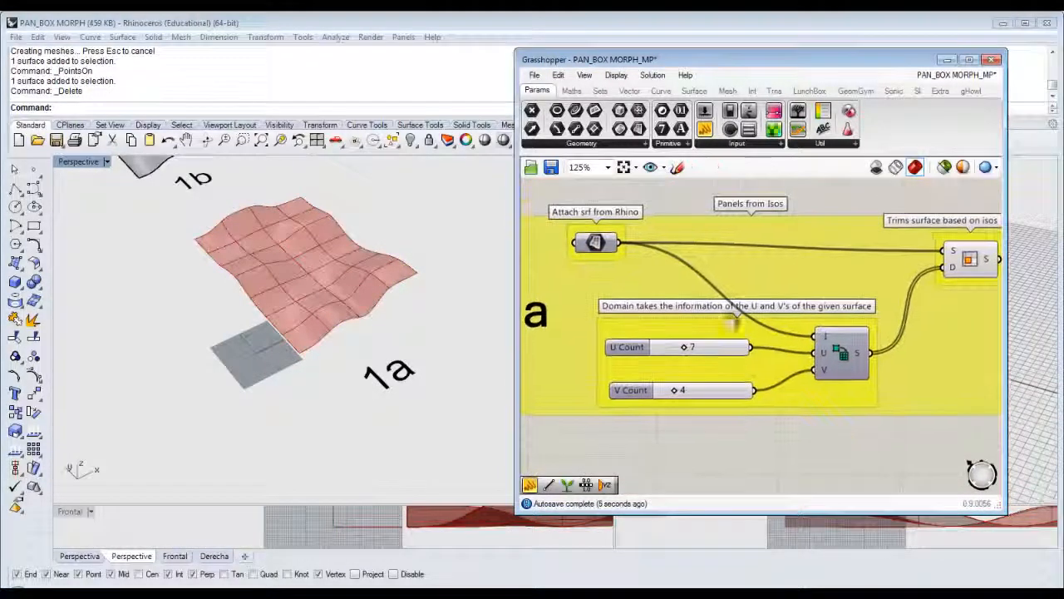
- Set group 1a's U Count slider to 15 and its V Count slider to 7
right_click_drag(869, 318, 814, 300)
left_click(921, 243)
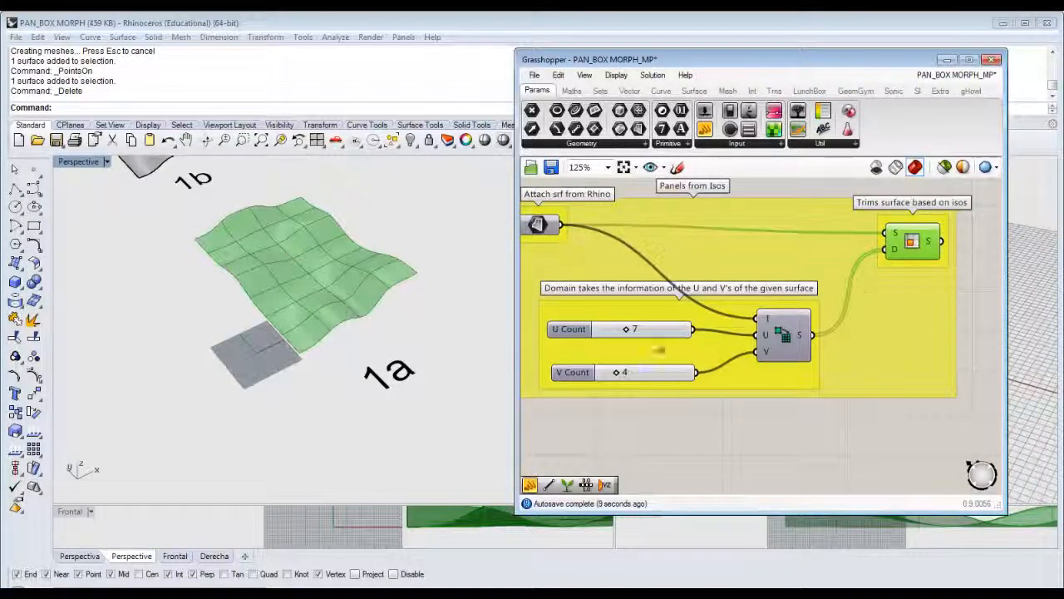
left_click_drag(631, 330, 661, 330)
mouse_move(615, 376)
left_mouse_down()
mouse_move(665, 373)
mouse_move(629, 373)
left_mouse_up()
- Examine how the attached surface and the Divide Domain² component feed the Isotrim component in group 1a
right_click_drag(829, 392, 790, 386)
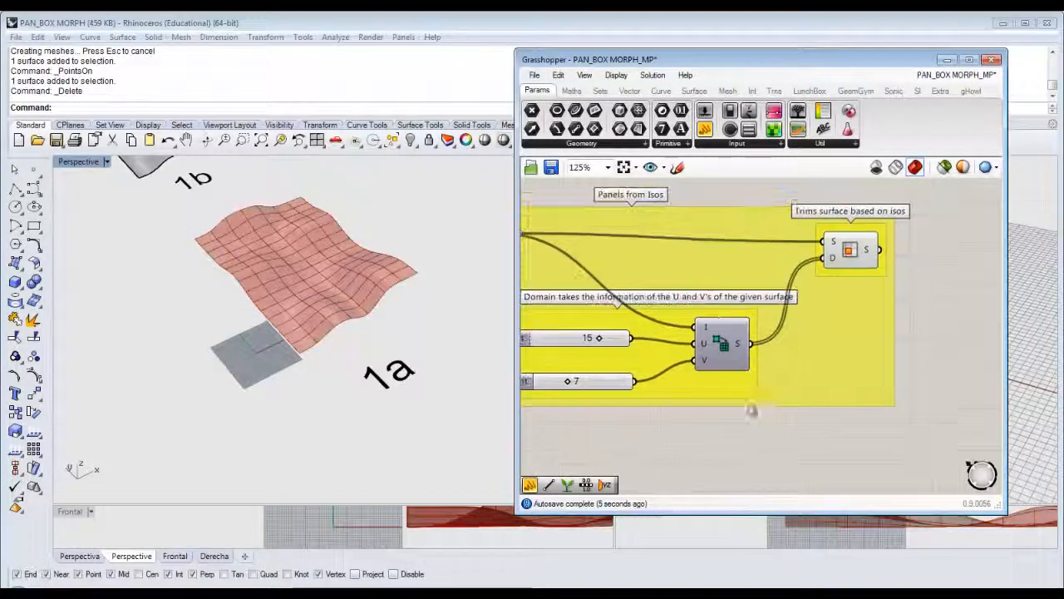
right_click_drag(796, 435, 748, 408)
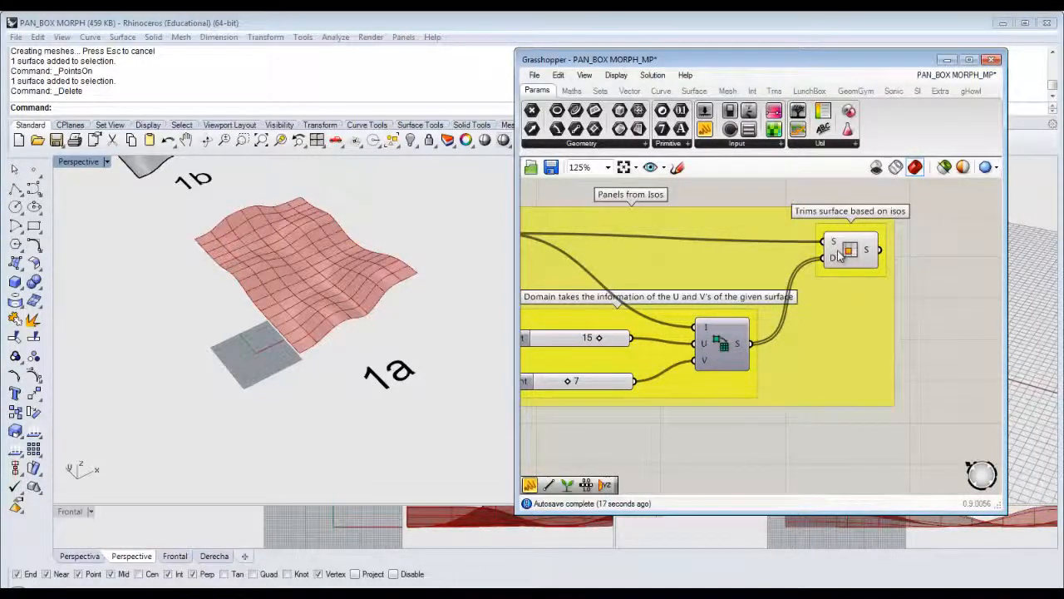
scroll(840, 258, "down", 3)
scroll(837, 285, "up", 2)
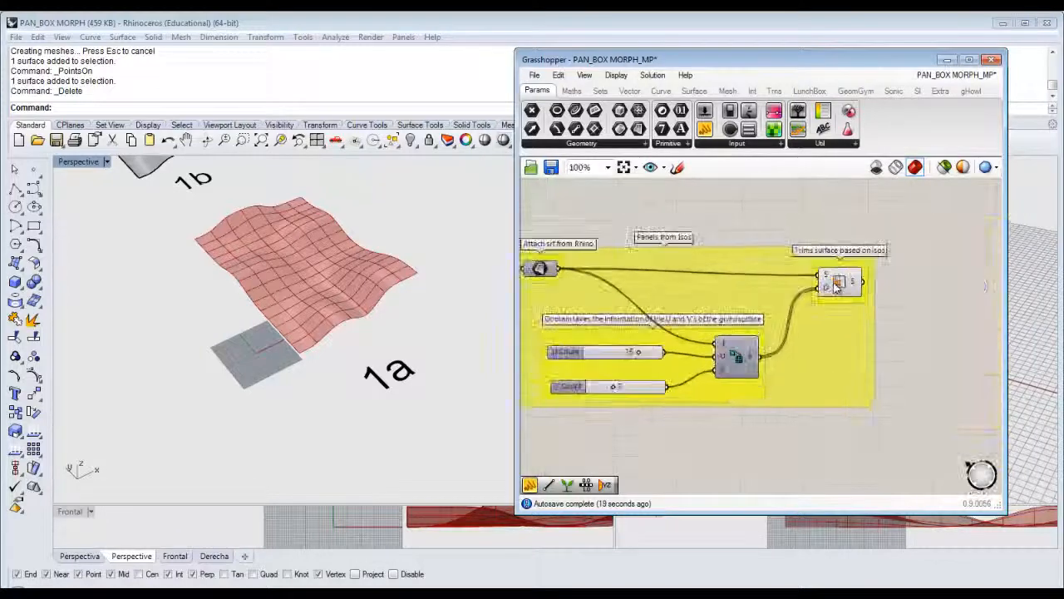
left_click(736, 356)
middle_click(732, 351)
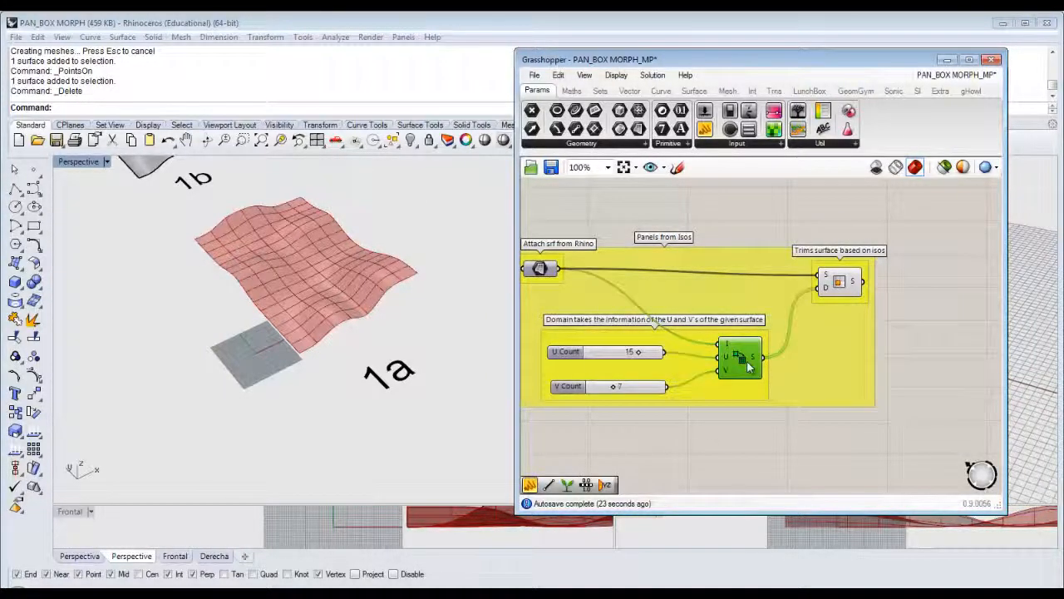
middle_click(748, 366)
left_click(768, 487)
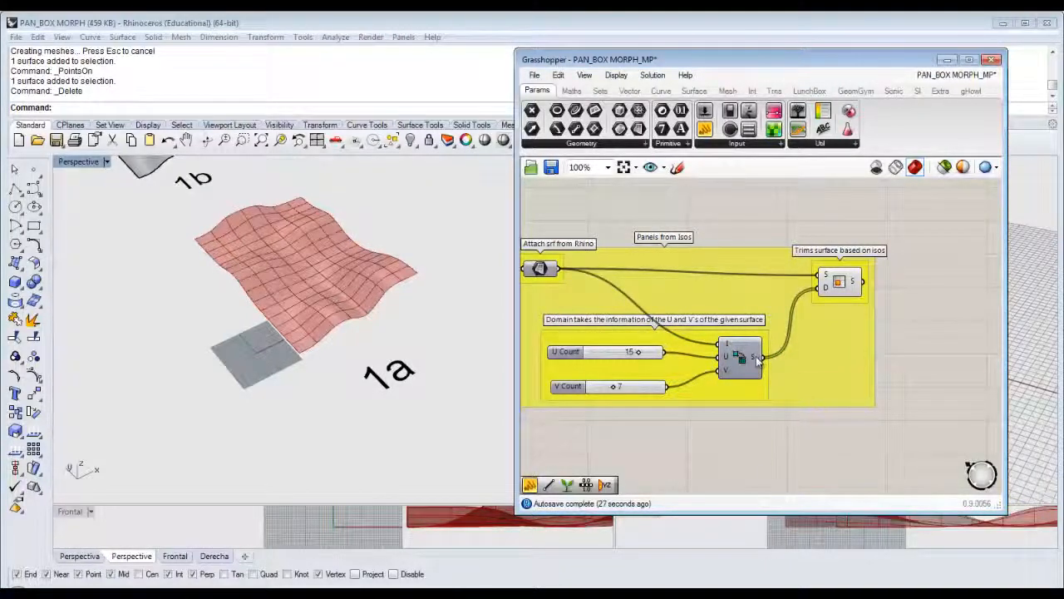
mouse_move(756, 356)
left_click(547, 267)
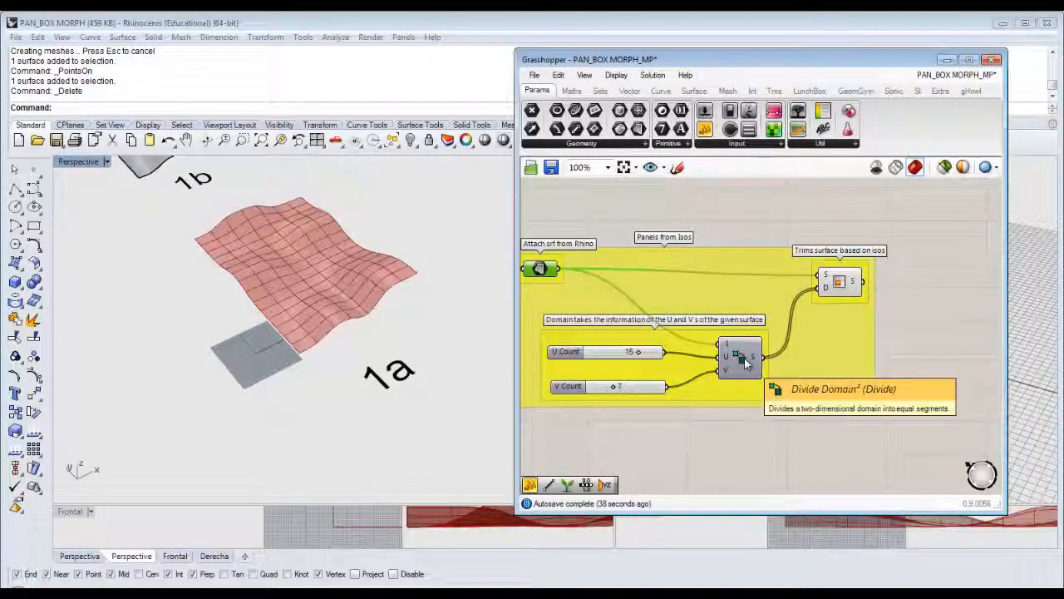
scroll(744, 359, "down", 1)
right_click_drag(789, 421, 738, 426)
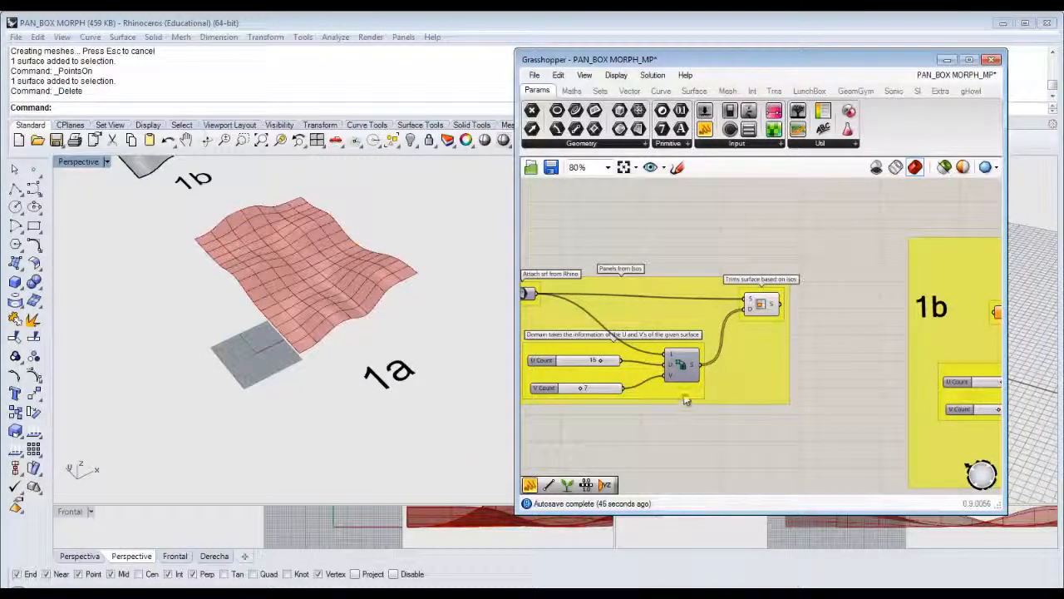
- Search for "iso" and add a second Isotrim component on the empty canvas above group 1a
double_click(772, 240)
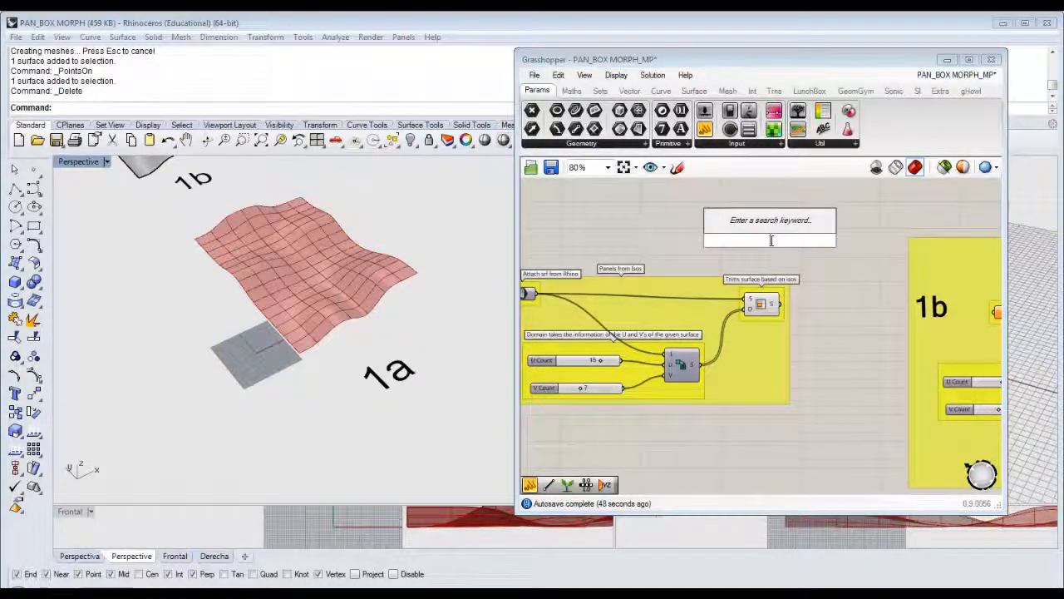
type("iso")
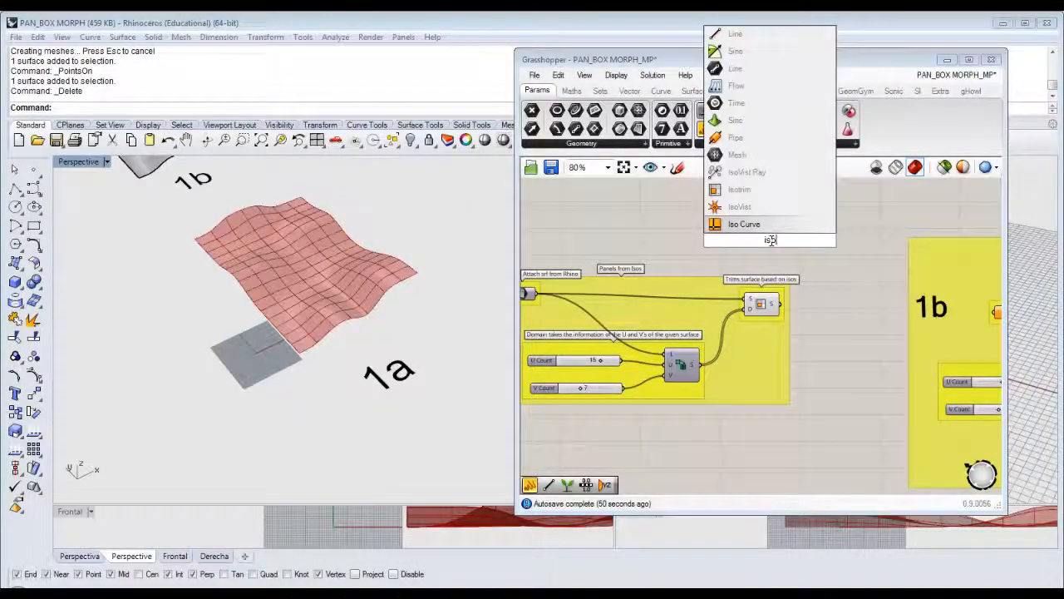
left_click(751, 191)
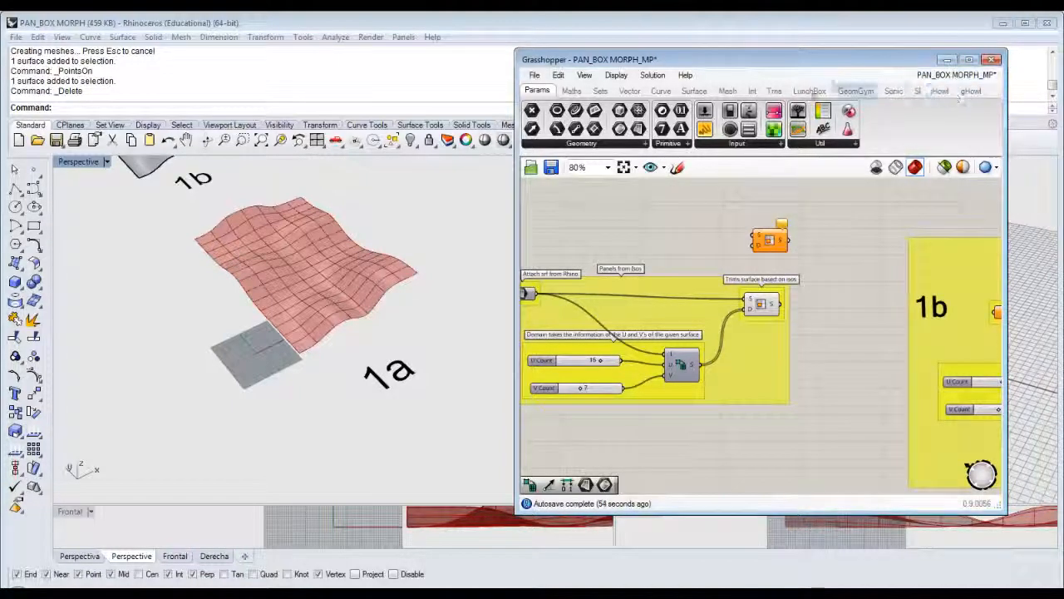
- Locate Isotrim among the surface utility components and read its description
left_click(697, 91)
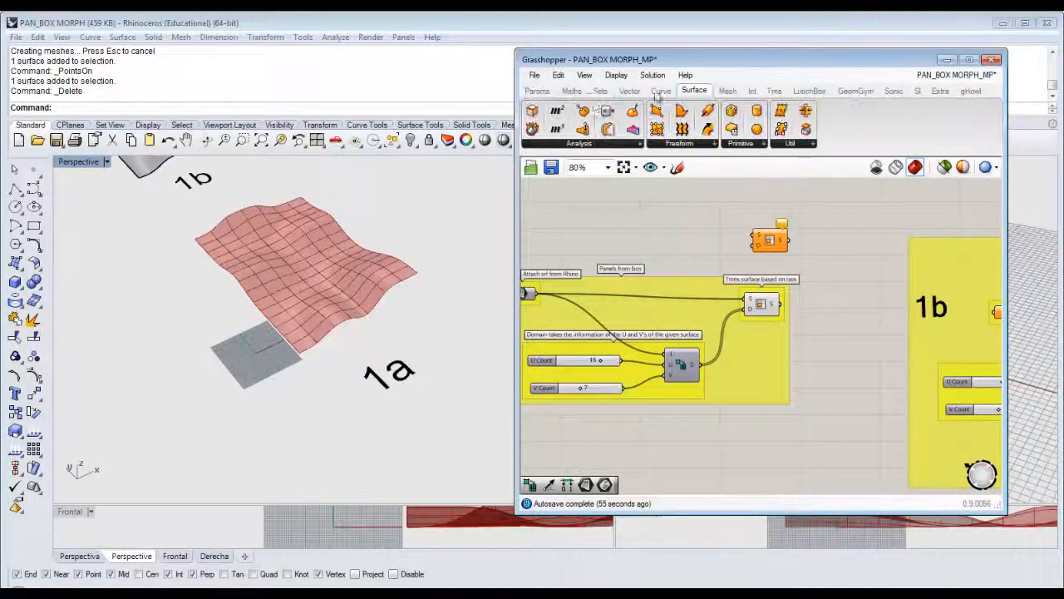
left_click(702, 147)
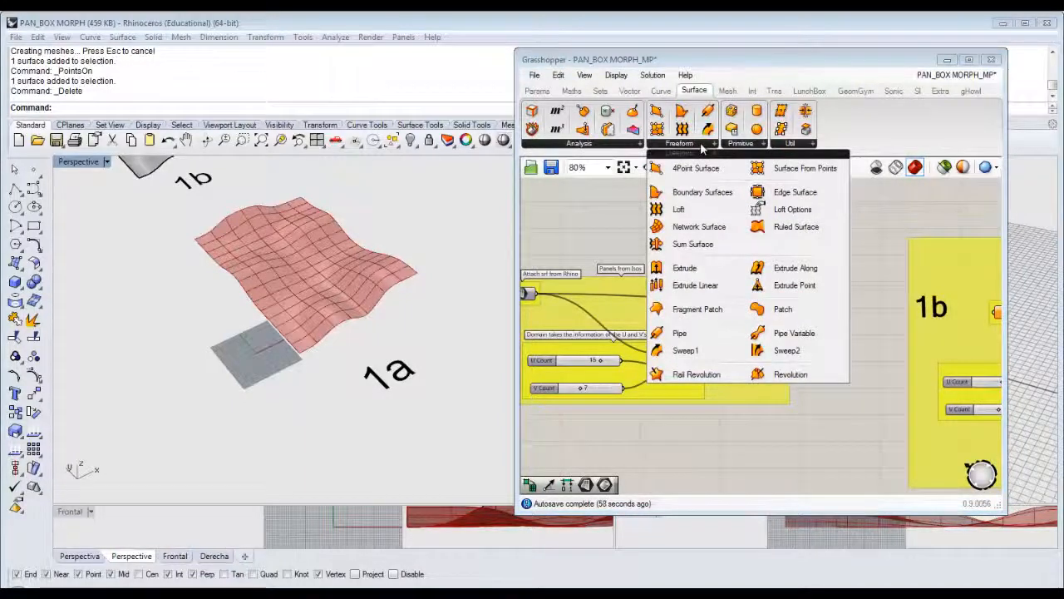
left_click(752, 146)
left_click(794, 145)
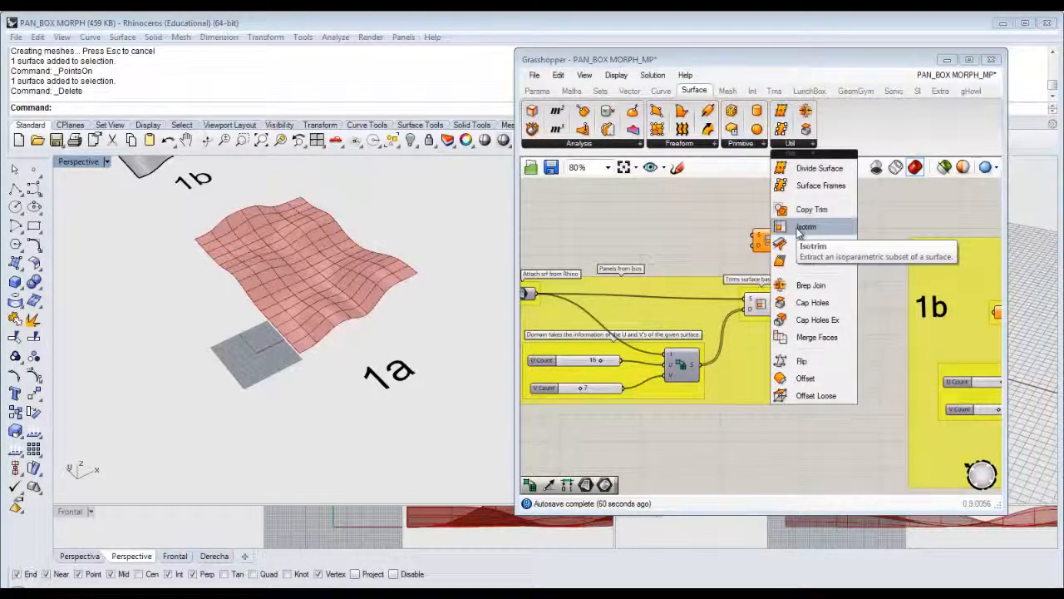
left_click(705, 213)
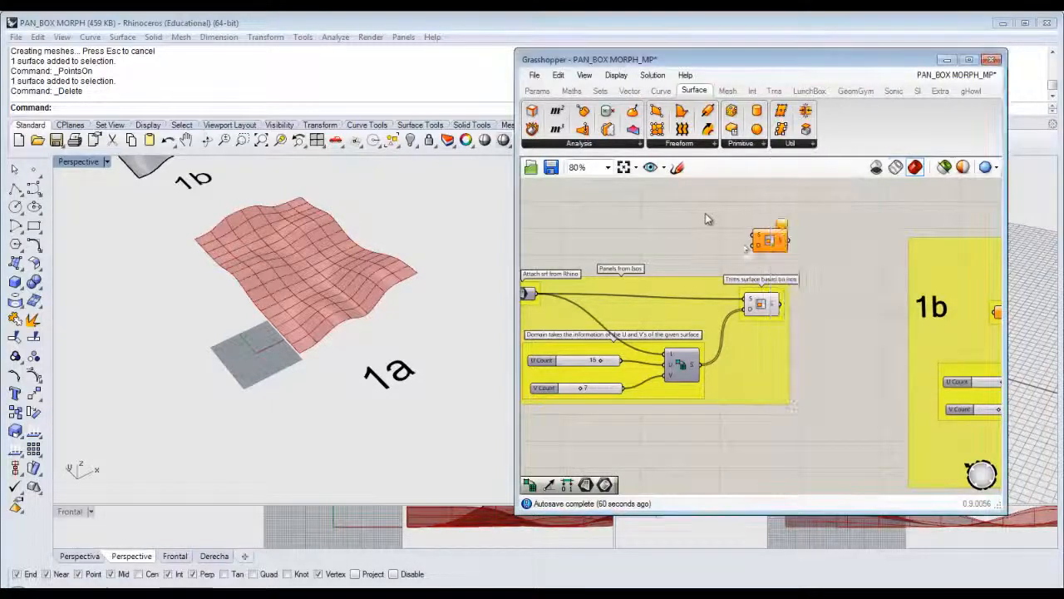
- Delete the unconnected Isotrim component above group 1a
right_click_drag(822, 264, 830, 247)
left_click(780, 224)
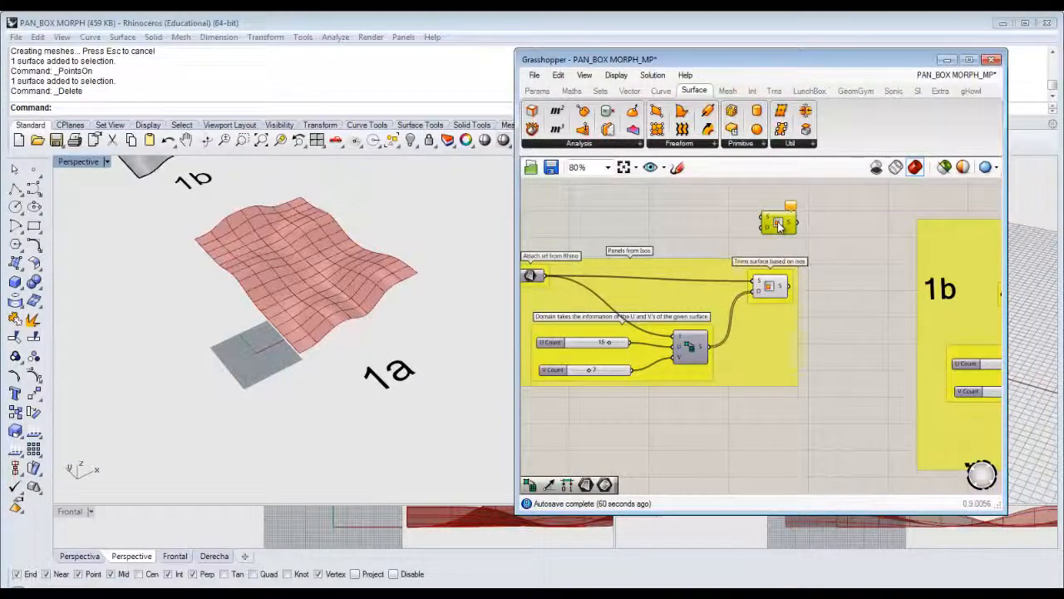
key("Delete")
- Inspect the data arriving at the Surface and Domain inputs of group 1a's Isotrim component
scroll(758, 285, "up", 2)
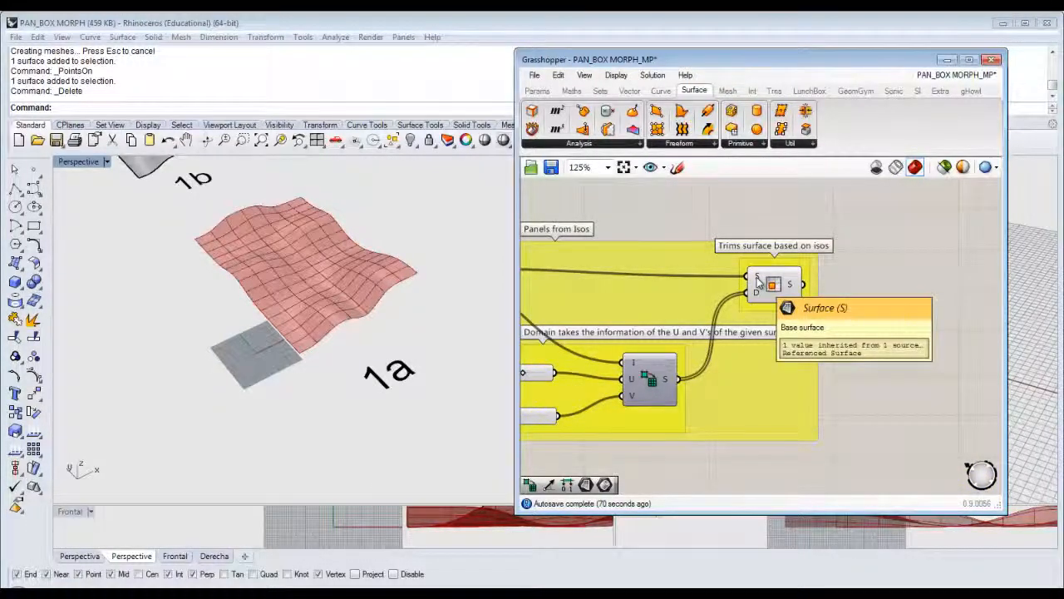
right_click_drag(758, 283, 917, 299)
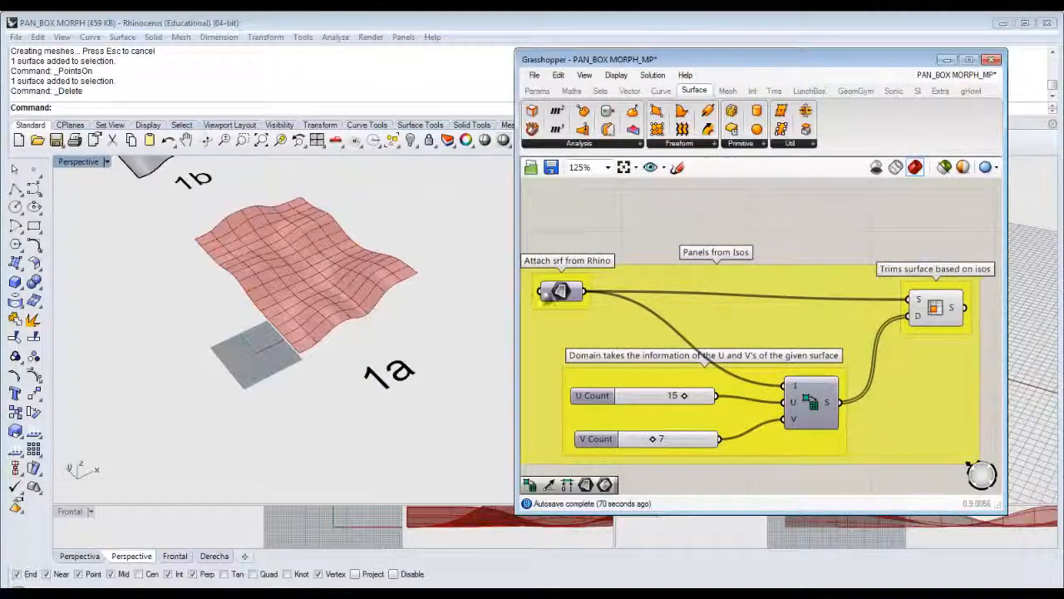
scroll(917, 299, "up", 3)
scroll(744, 291, "up", 1)
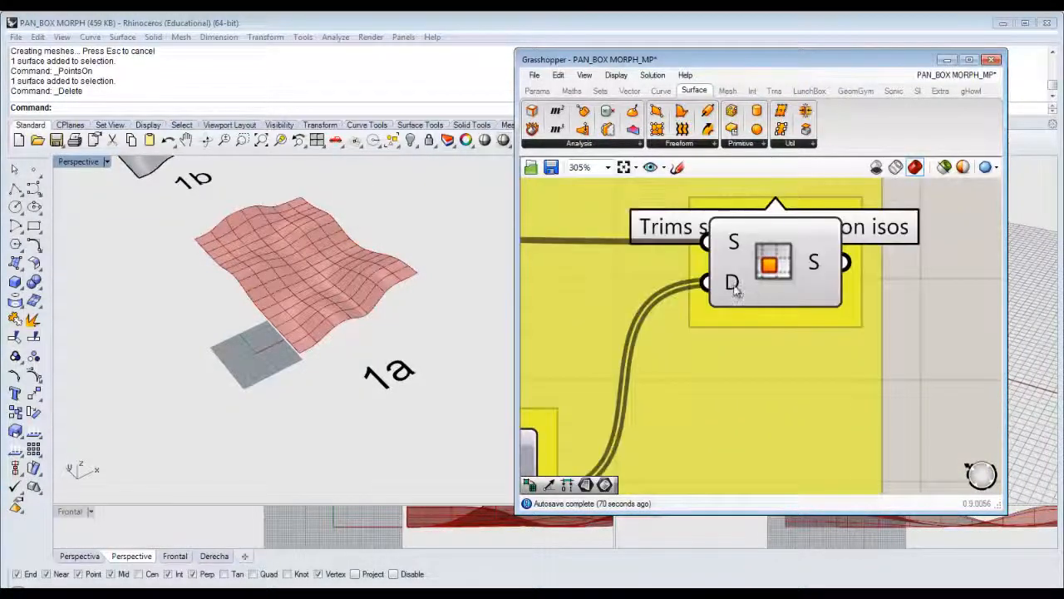
mouse_move(734, 287)
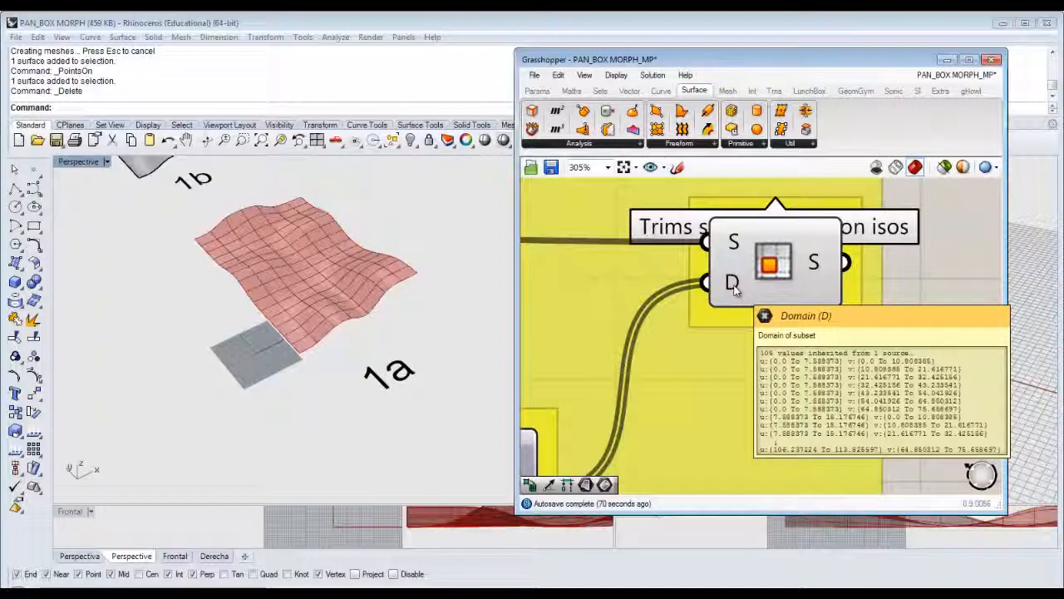
- Disconnect the wire from the Domain input of group 1a's Isotrim component and inspect that input
right_click_drag(734, 287, 790, 260)
left_click_drag(765, 257, 596, 465, "ctrl")
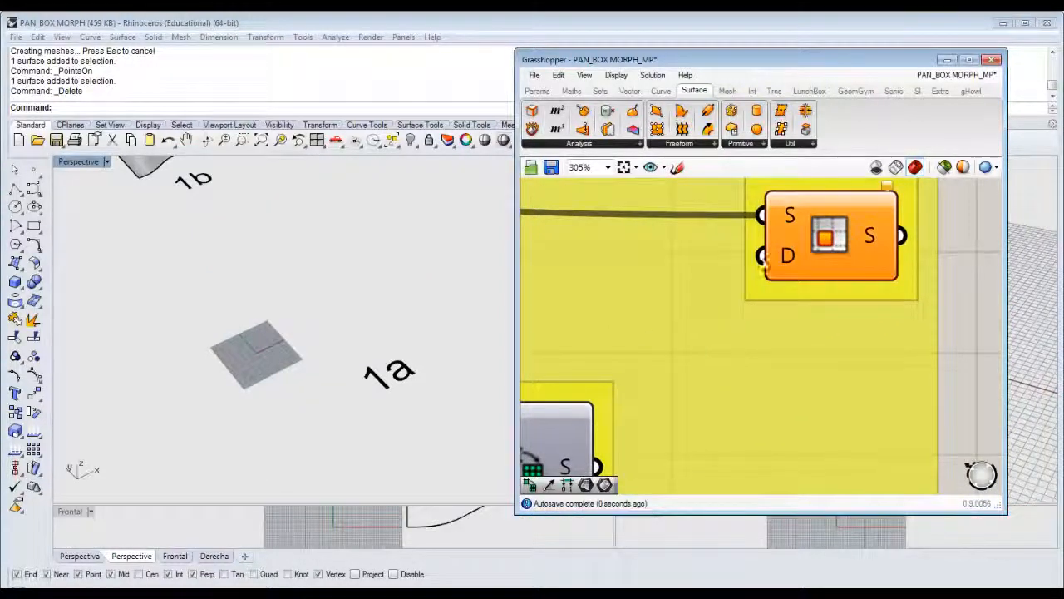
mouse_move(790, 262)
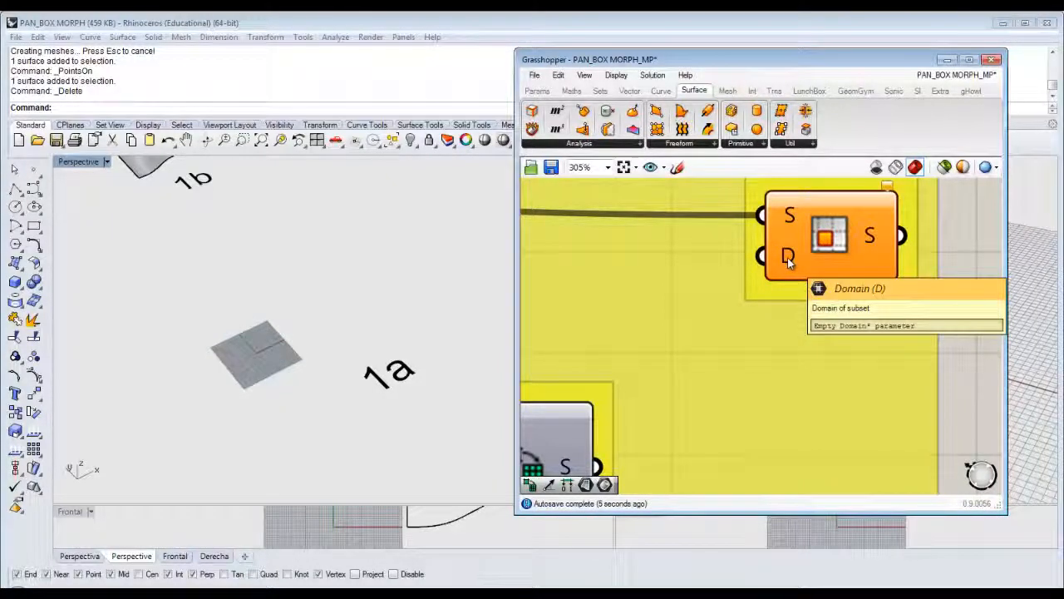
- Read the help page of the Domain² parameter for Isotrim's Domain input and close it
right_click(789, 262)
left_click(800, 527)
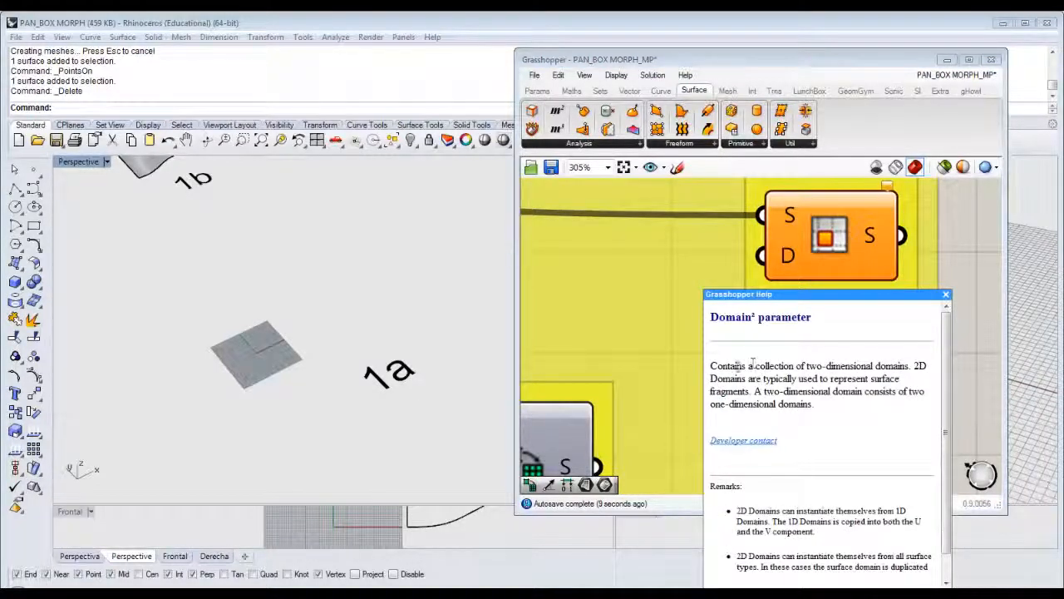
left_click_drag(711, 366, 892, 358)
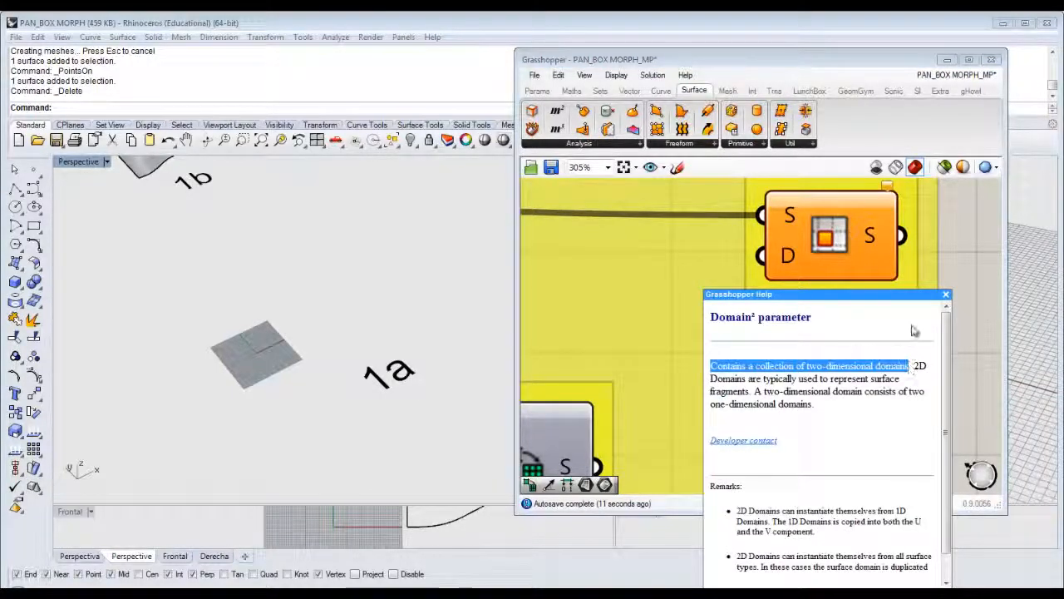
left_click(945, 293)
- Connect the Divide Domain² output to the Domain input of Isotrim in group 1a
scroll(944, 296, "down", 5)
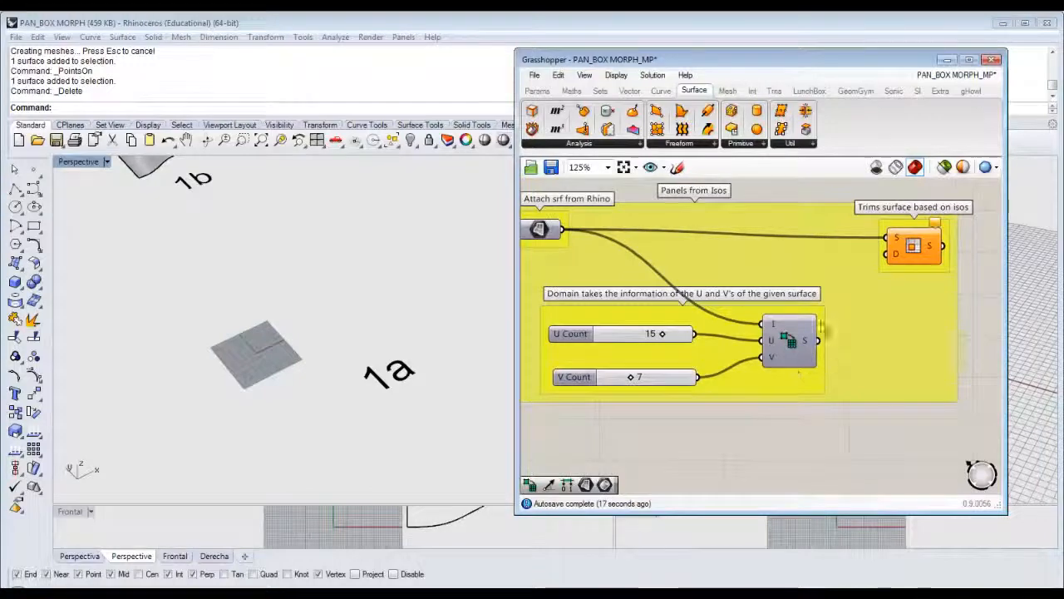
left_click_drag(823, 340, 886, 253)
right_click_drag(900, 318, 808, 373)
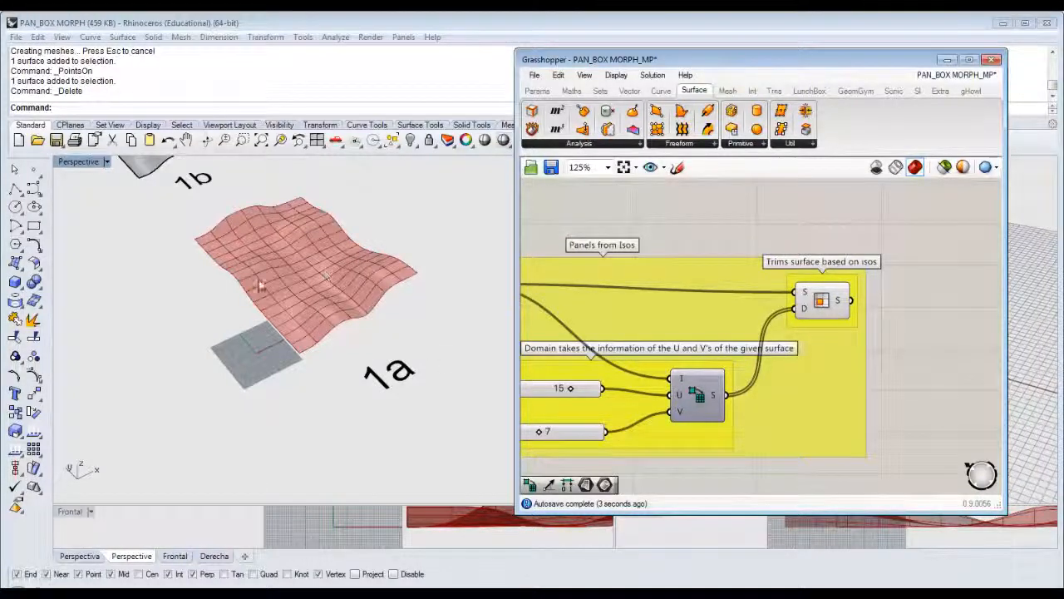
right_click_drag(870, 397, 870, 416)
- Add a Panel beside Divide Domain² in group 1a, connect the component's output to it and enlarge the panel
right_click_drag(740, 426, 750, 325)
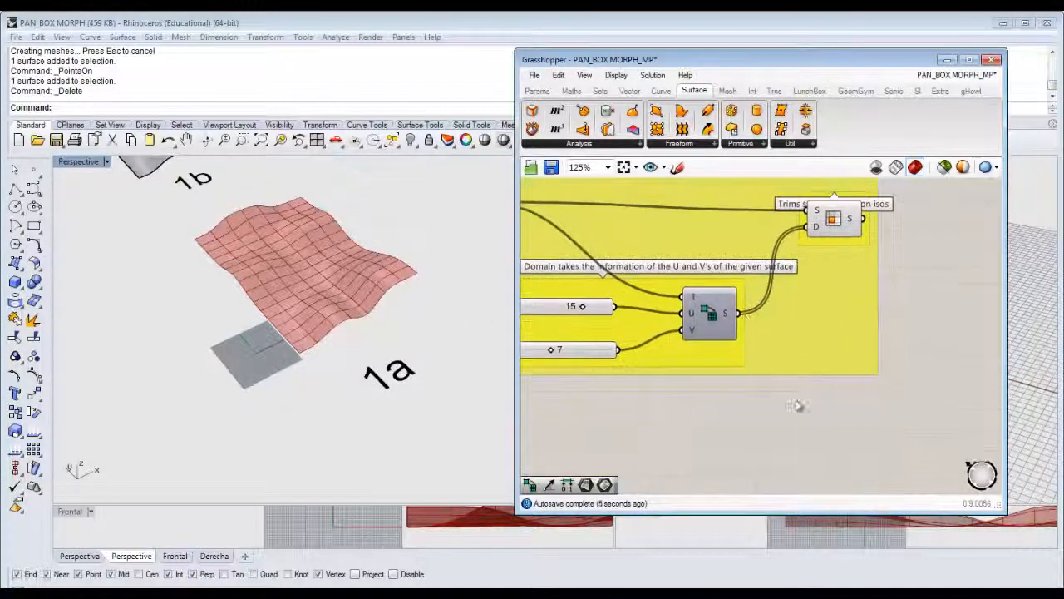
double_click(785, 457)
type("pa")
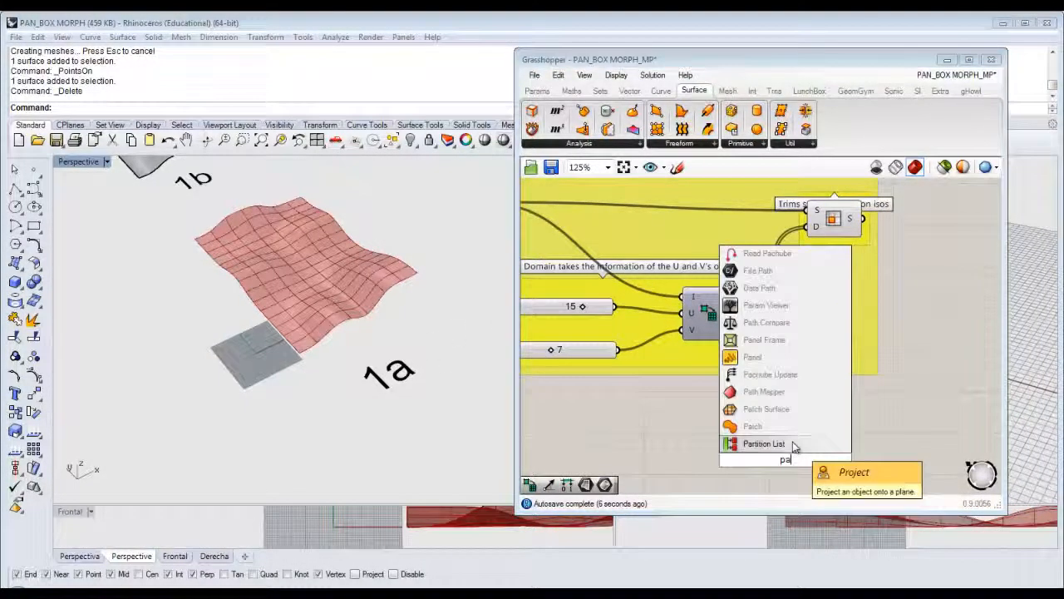
left_click(785, 357)
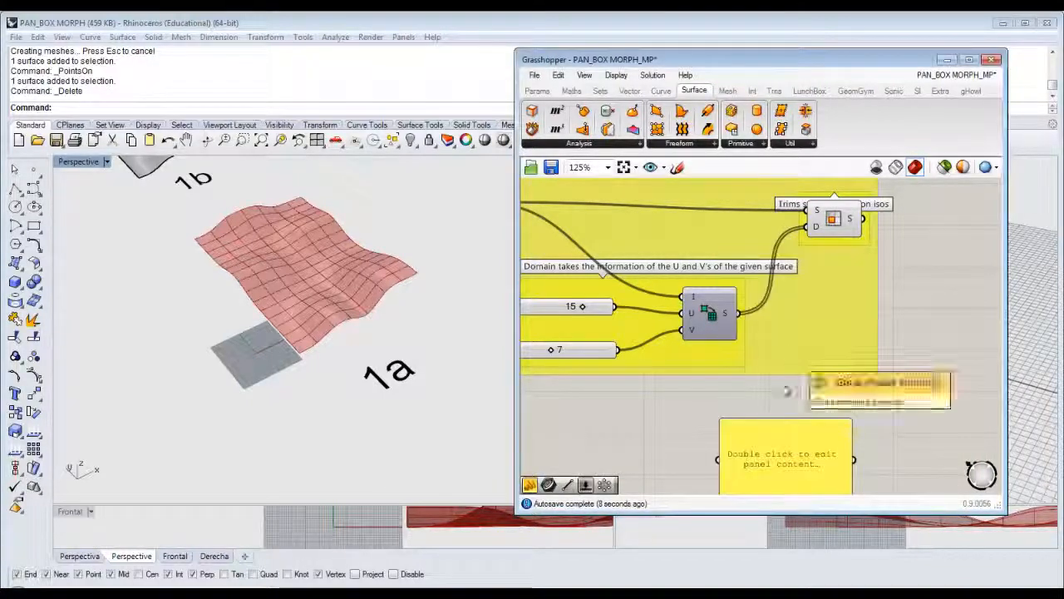
left_click_drag(800, 416, 857, 340)
left_click_drag(738, 312, 807, 357)
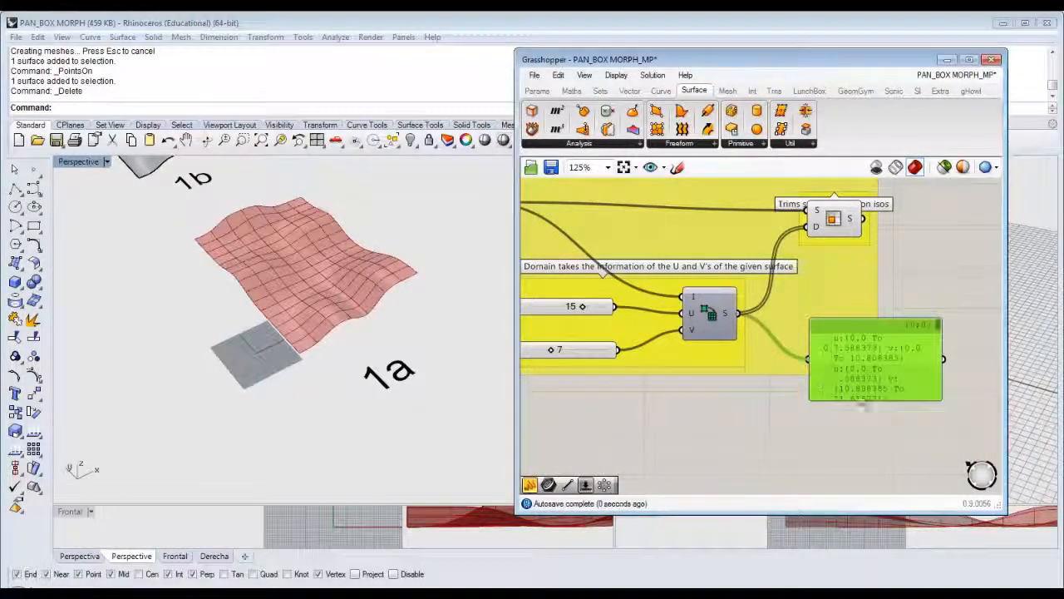
right_click_drag(925, 404, 861, 348)
left_click_drag(860, 347, 990, 468)
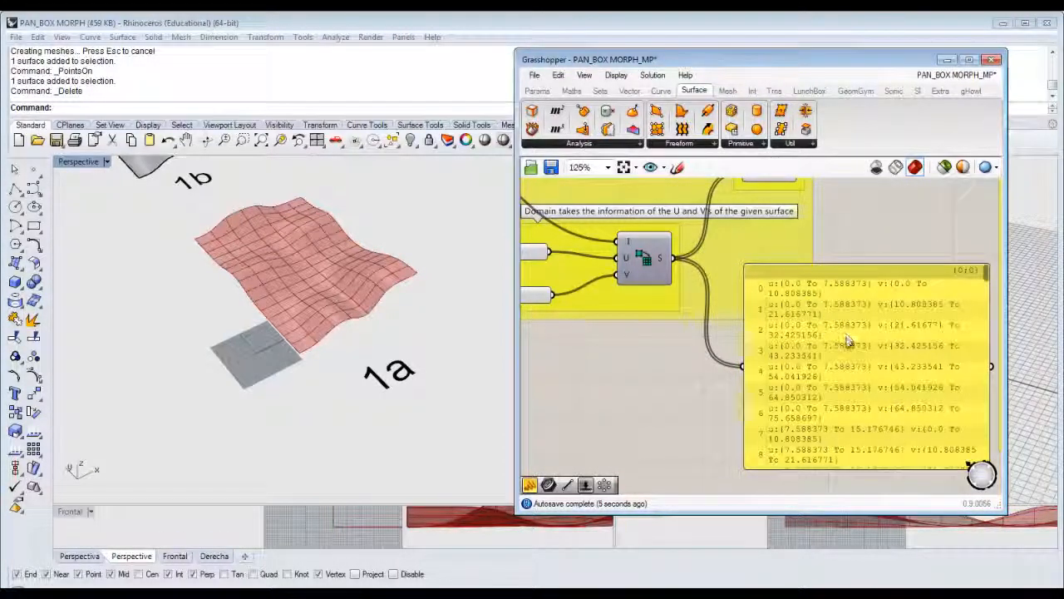
- Read through the domain list in the panel connected to Divide Domain² and delete that panel
scroll(843, 341, "down", 3)
scroll(843, 341, "up", 2)
left_click_drag(958, 291, 937, 282)
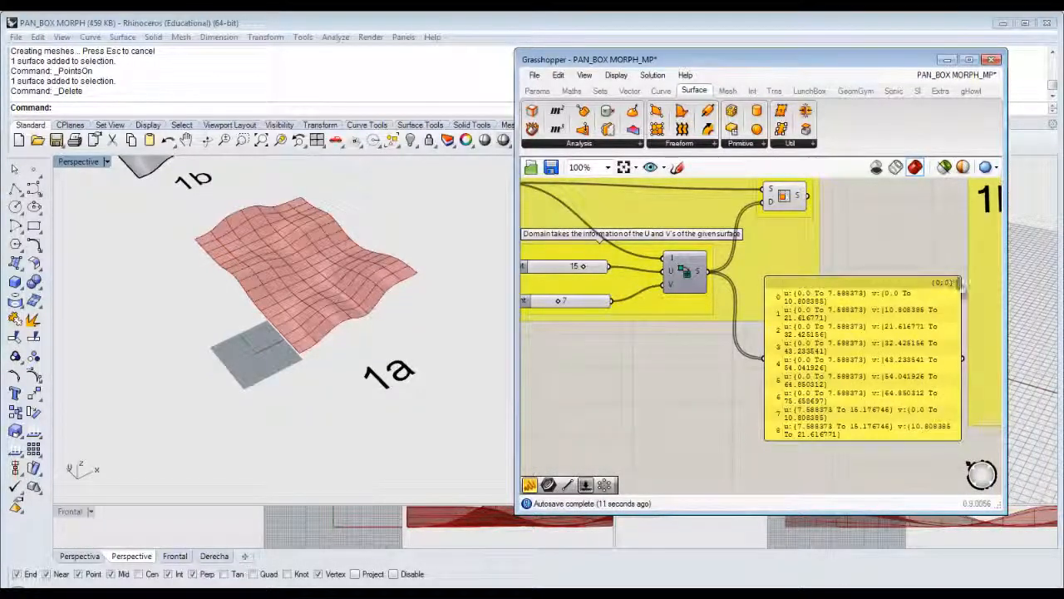
left_click(870, 356)
key("Delete")
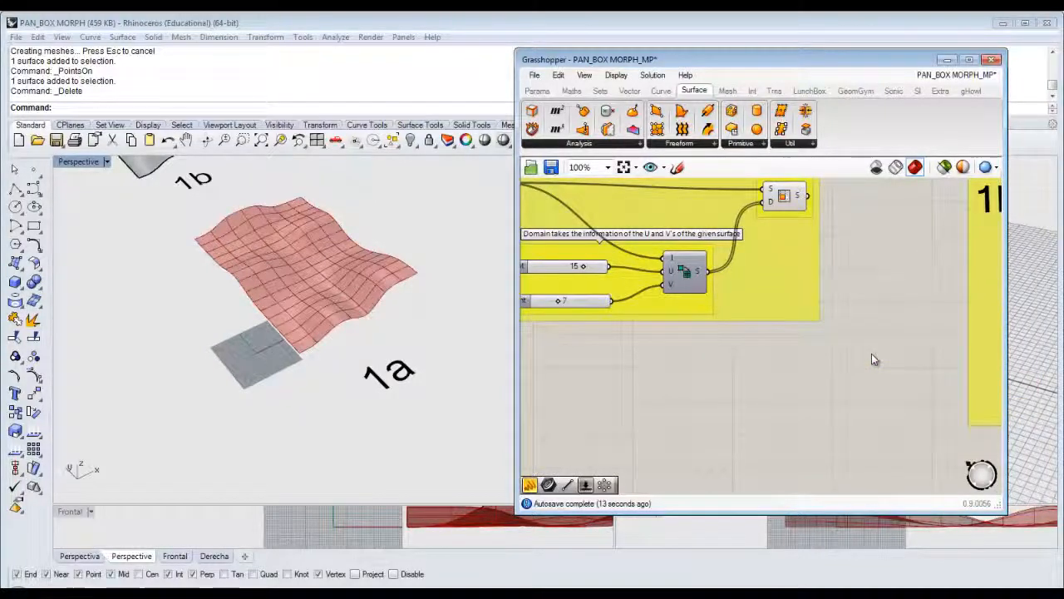
- Bake the surface panels of group 1a's Isotrim component into Rhino
scroll(754, 391, "down", 3)
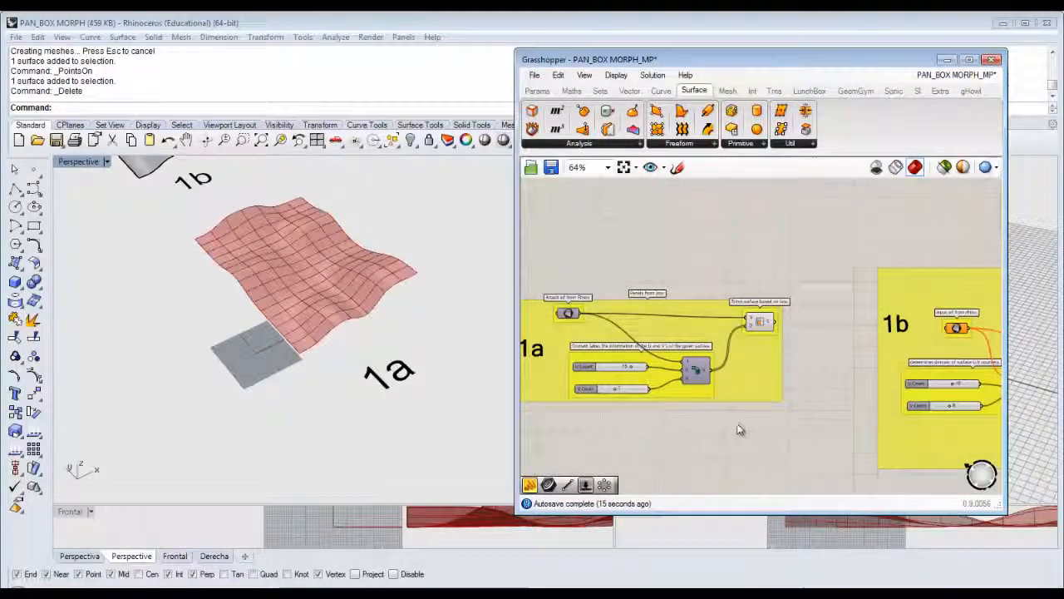
scroll(724, 315, "up", 3)
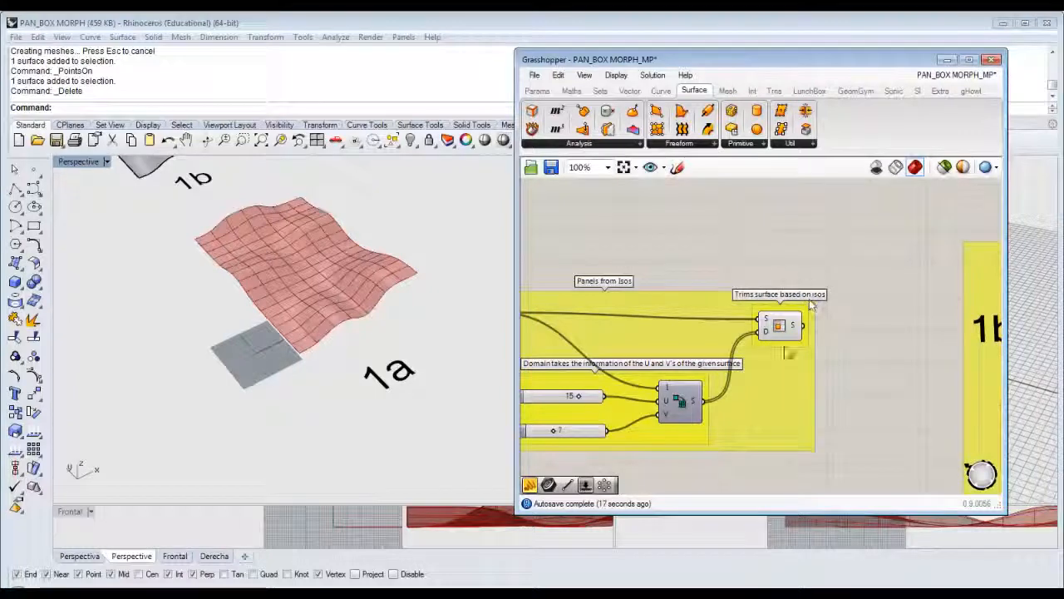
scroll(785, 331, "up", 4)
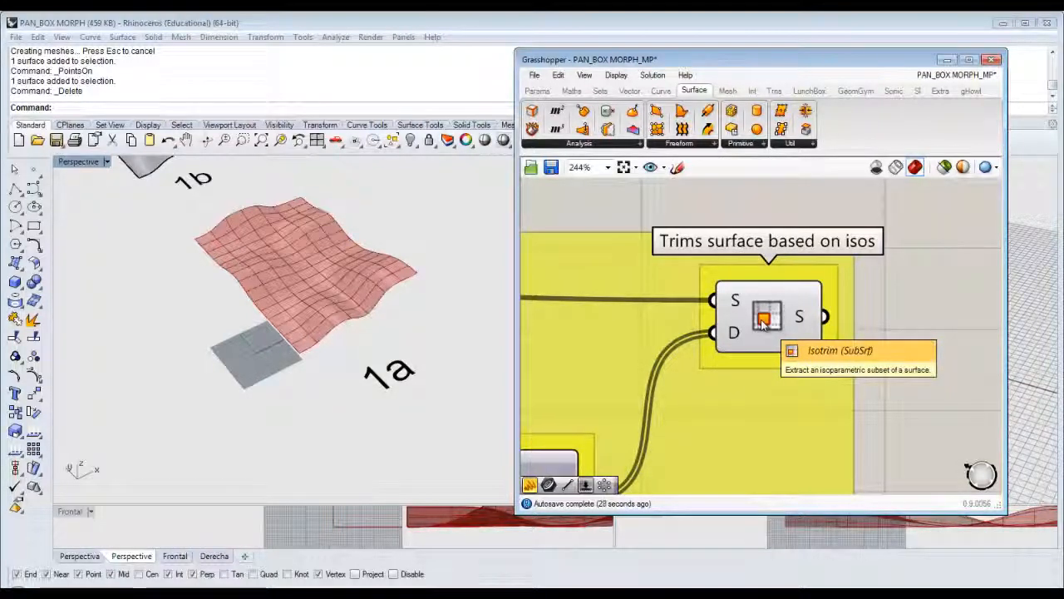
left_click(764, 323)
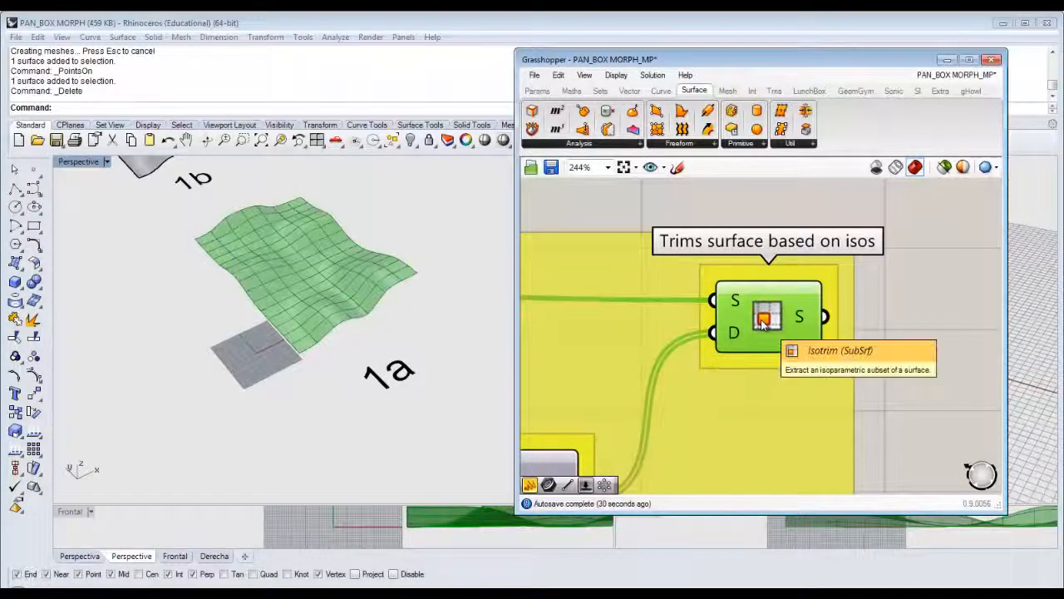
middle_click(764, 323)
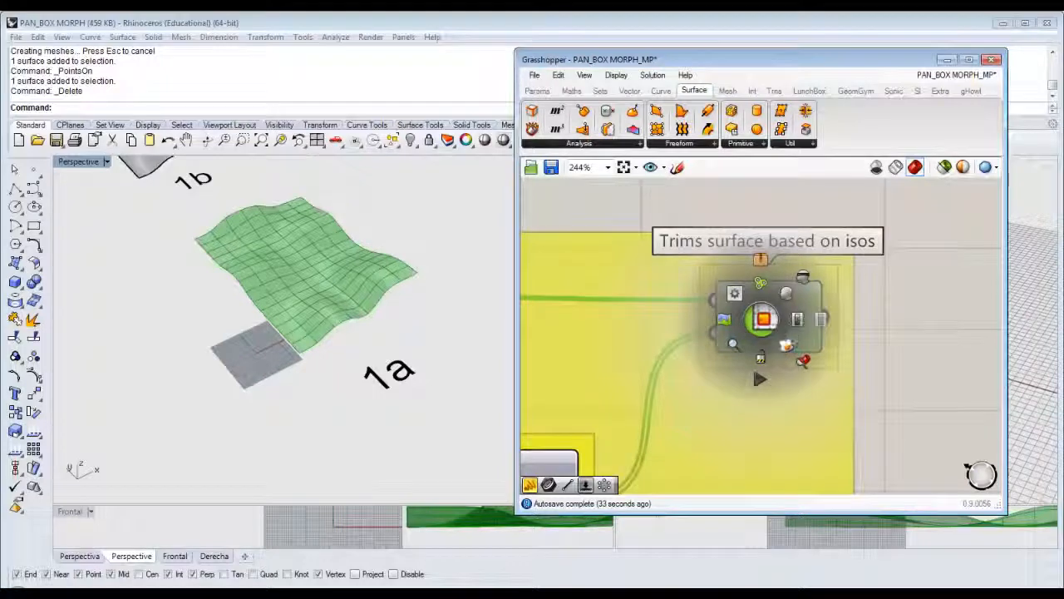
left_click(786, 344)
- Select individual baked panels of surface 1a in the Perspective viewport to examine how the surface is divided
right_click_drag(451, 326, 414, 273)
left_click(429, 291)
left_click(469, 331)
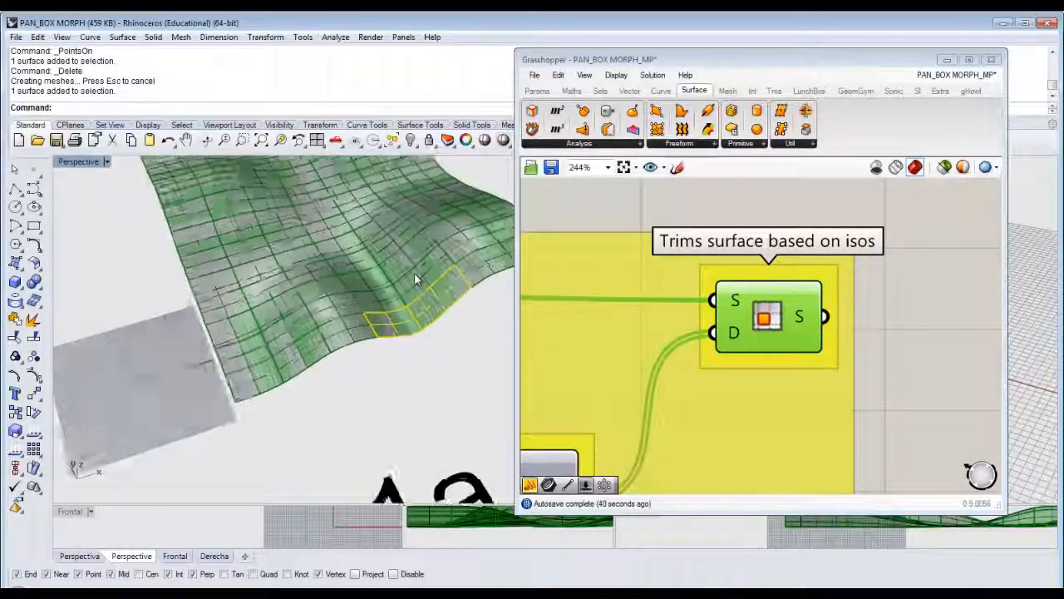
left_click(414, 273)
right_click_drag(324, 291, 350, 285)
scroll(391, 304, "down", 5)
scroll(380, 296, "up", 5)
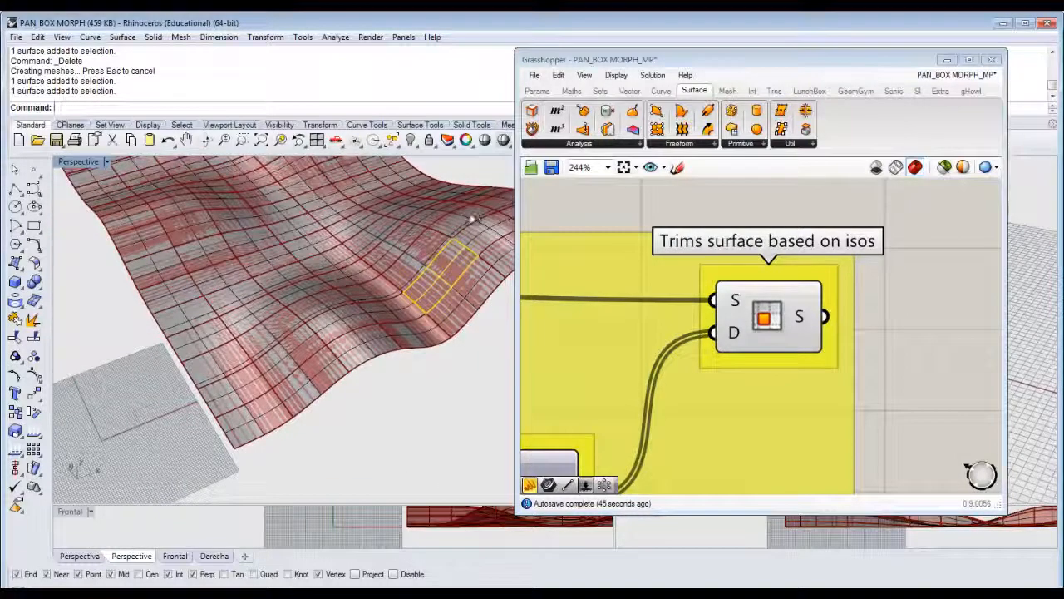
left_click(322, 307)
left_click(336, 325)
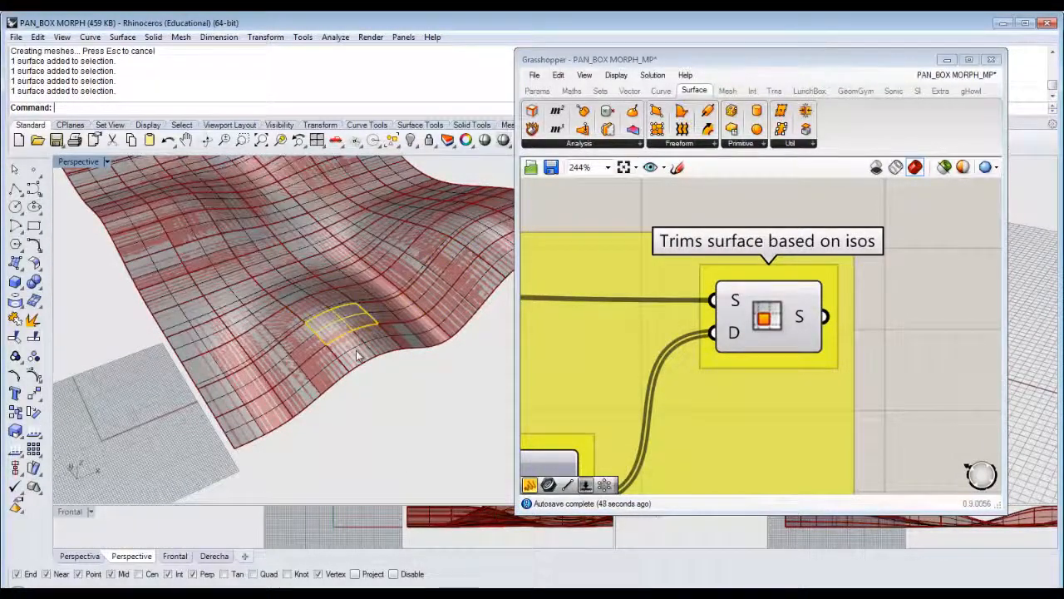
left_click(404, 351)
scroll(414, 328, "down", 3)
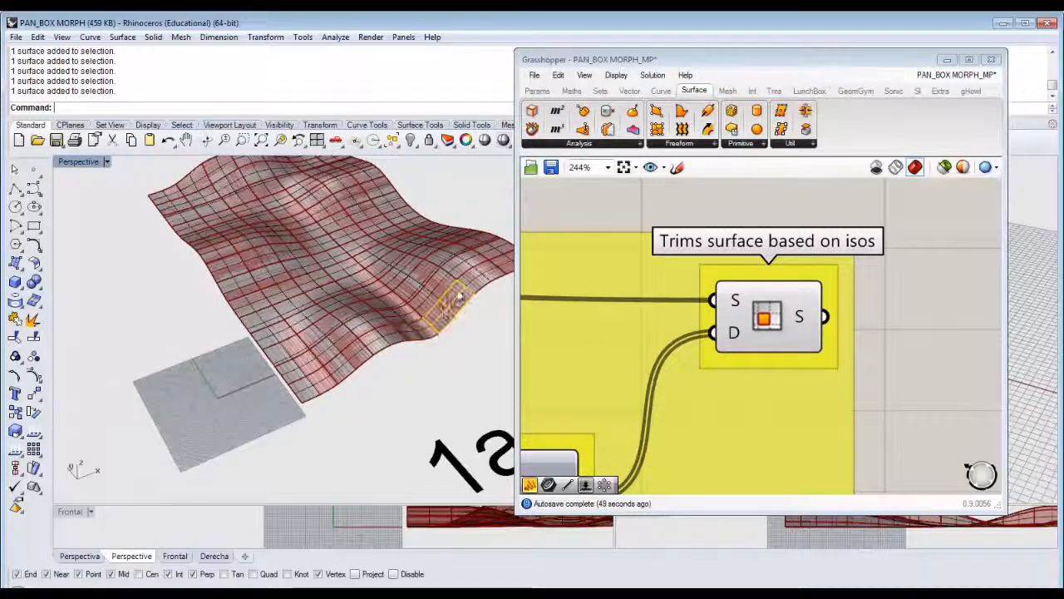
scroll(478, 281, "down", 2)
right_click_drag(478, 281, 399, 316)
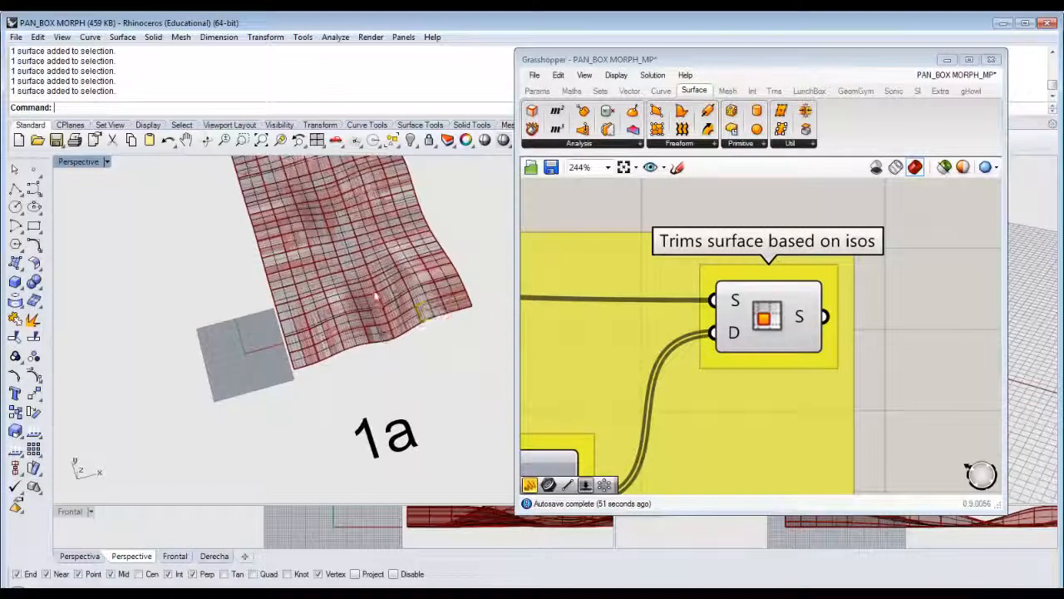
- Turn off the preview of group 1a's Isotrim component and view the baked panels in Rhino
left_click(750, 340)
scroll(761, 320, "down", 3)
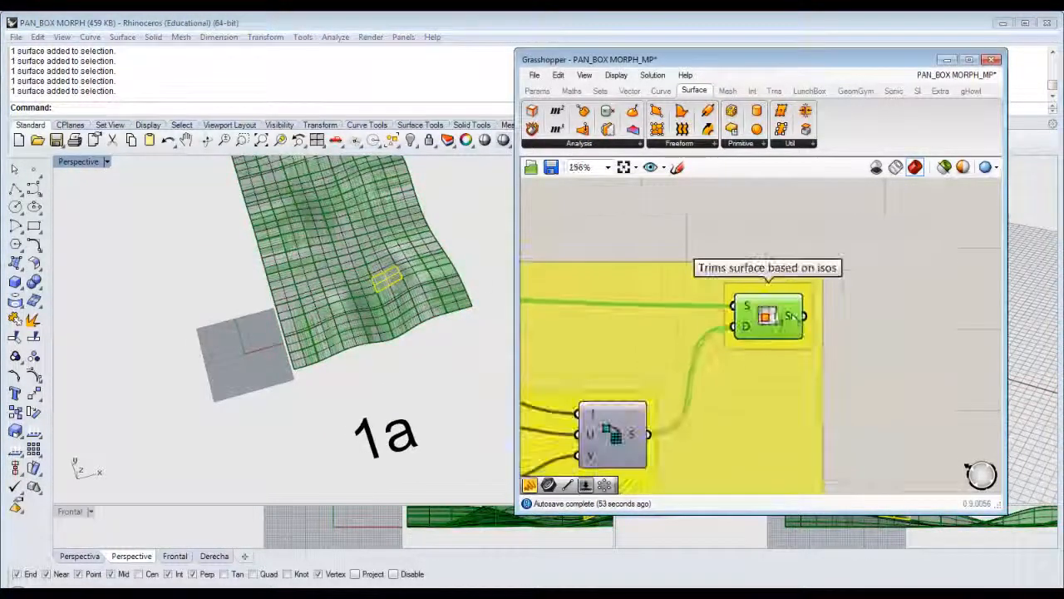
middle_click(771, 316)
left_click(790, 285)
middle_click(778, 314)
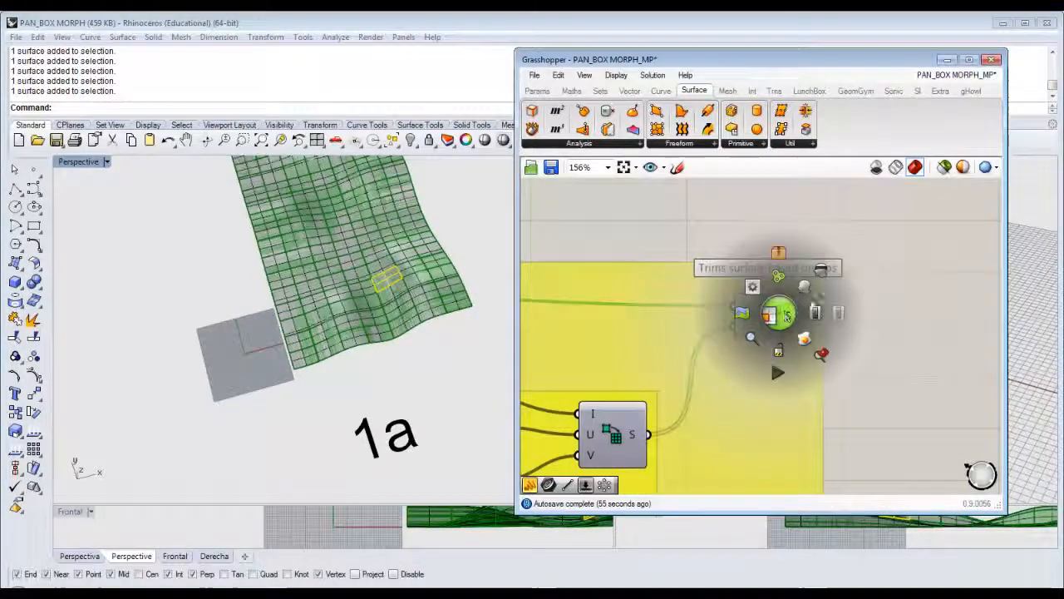
left_click(823, 271)
left_click(840, 293)
scroll(391, 300, "down", 3)
right_click_drag(391, 299, 387, 398)
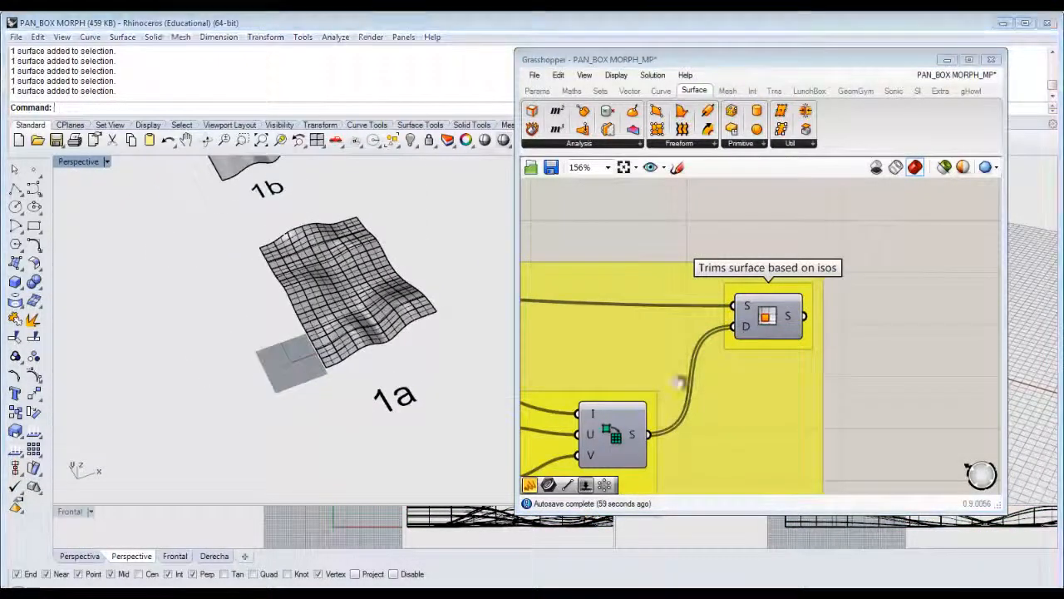
- Review the complete group 1a definition, from the referenced surface and count sliders to Divide Domain² and Isotrim
scroll(682, 380, "down", 1)
right_click_drag(634, 420, 805, 339)
scroll(808, 342, "down", 1)
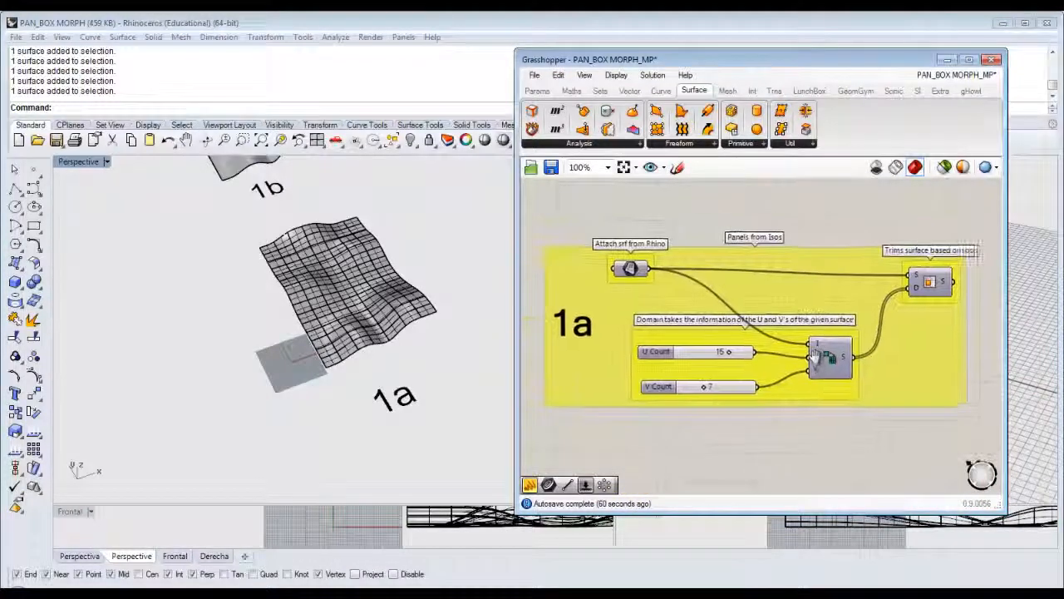
scroll(790, 363, "down", 3)
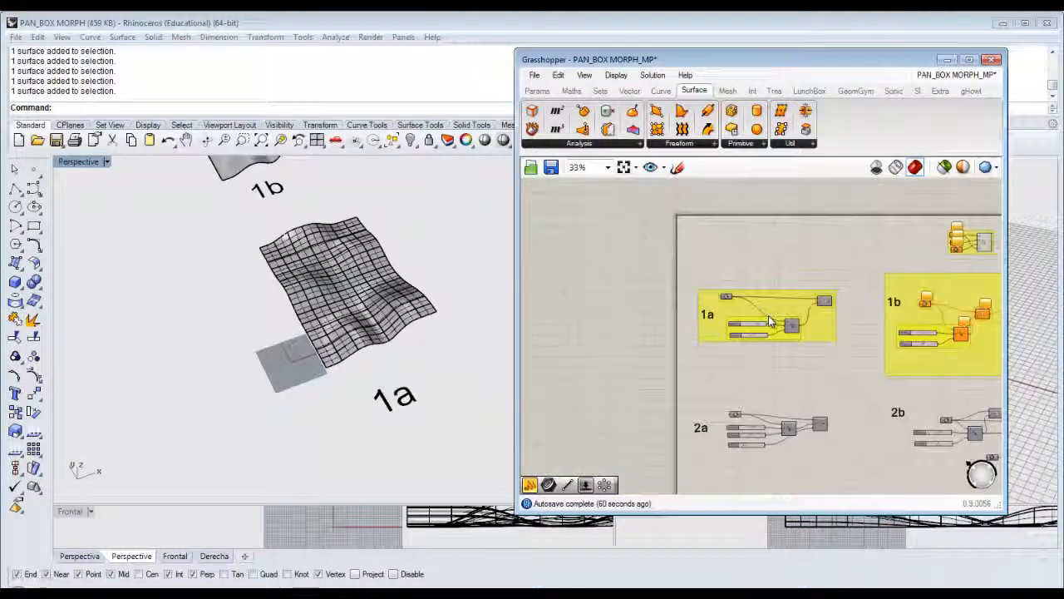
scroll(707, 278, "up", 4)
right_click_drag(687, 284, 706, 278)
scroll(706, 279, "down", 2)
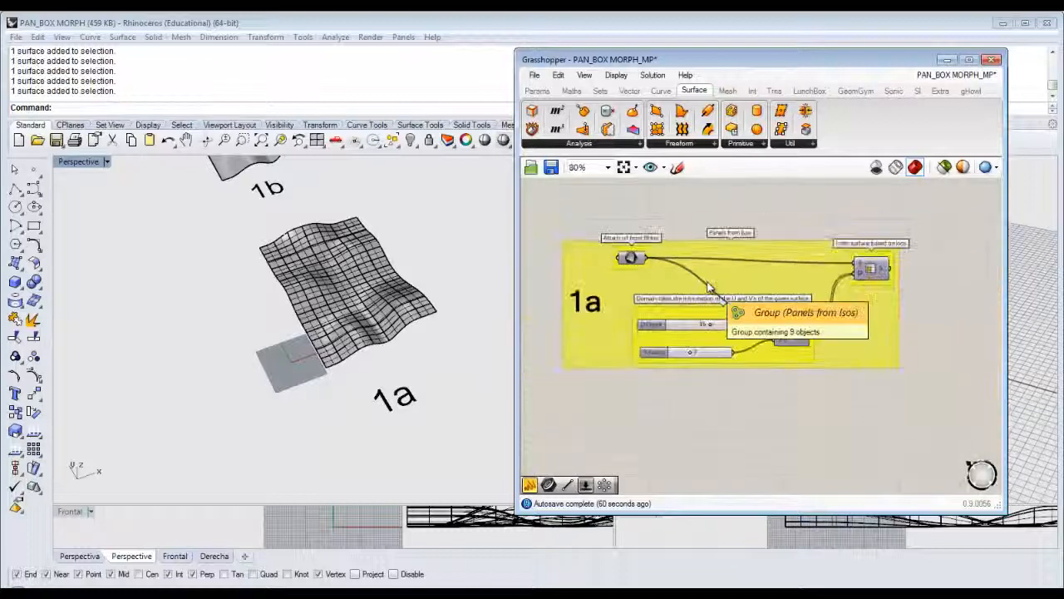
scroll(822, 308, "up", 1)
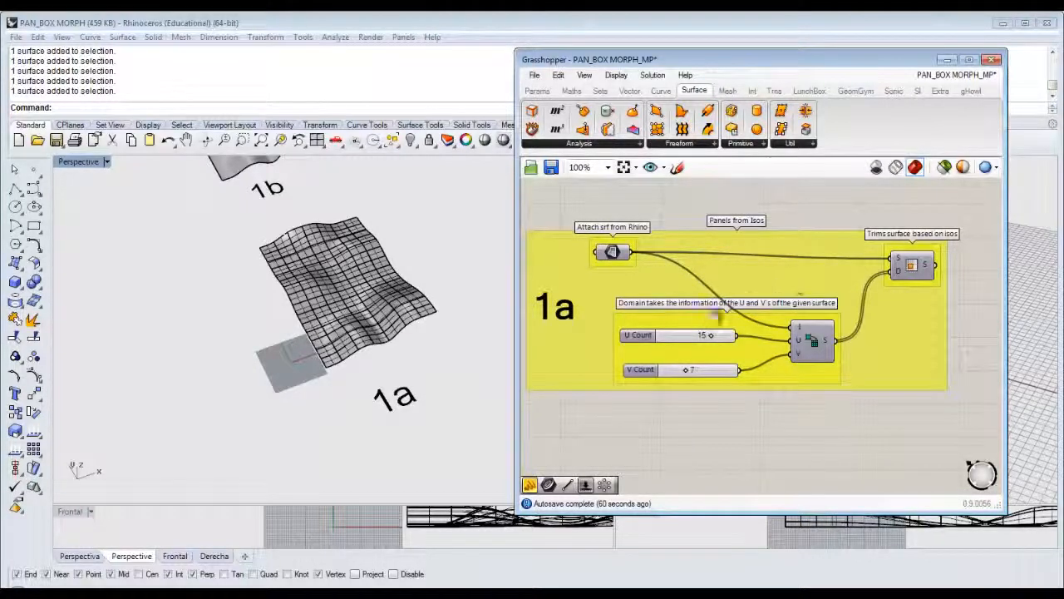
right_click_drag(717, 310, 743, 307)
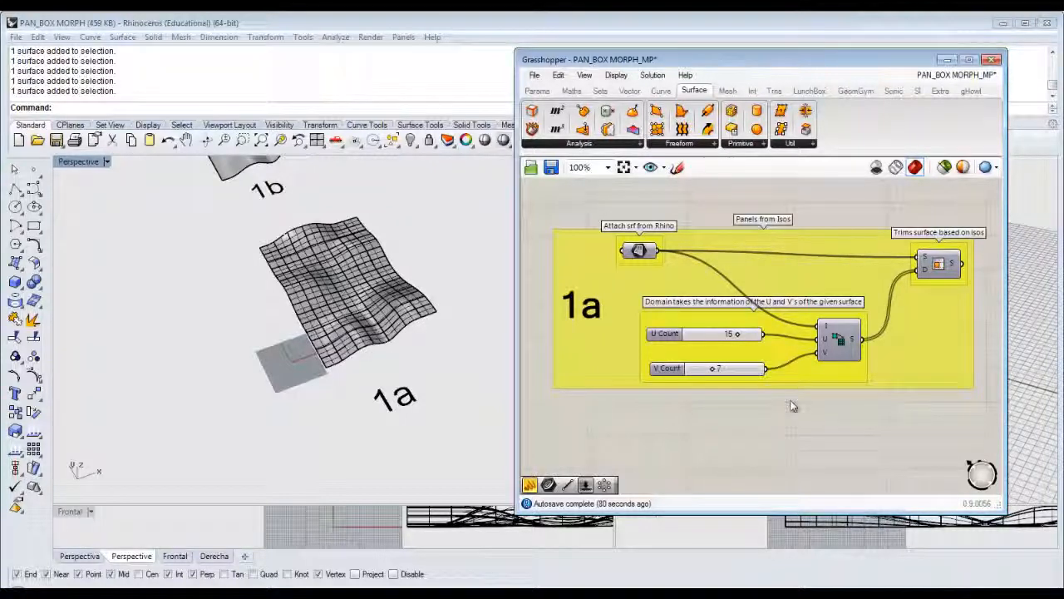
- Look over the neighbouring definitions 1b and 1c, including 1c's diagrid from deconstructed points
scroll(759, 424, "down", 5)
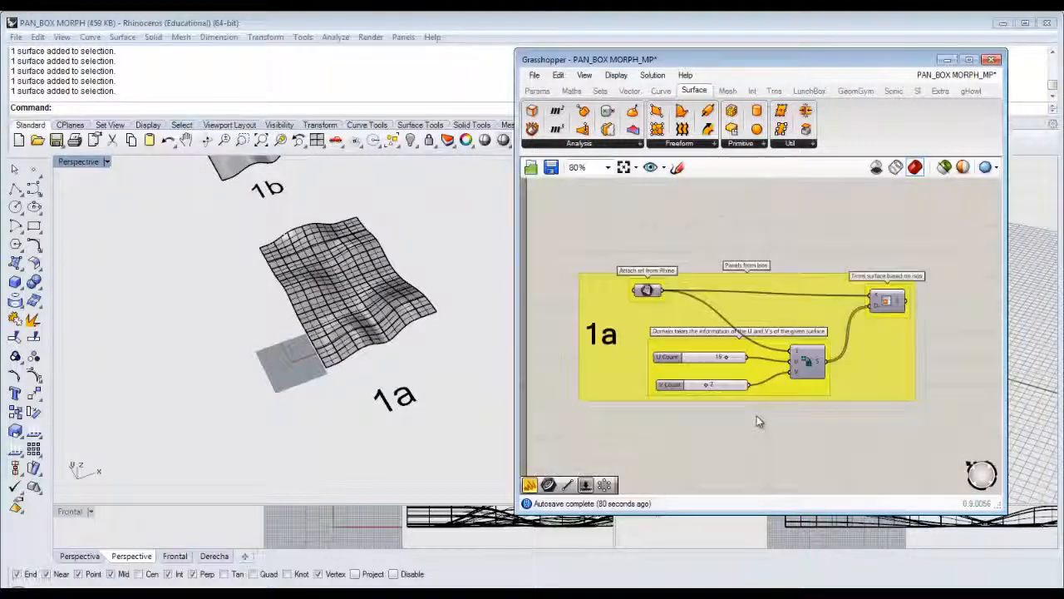
right_click_drag(784, 343, 621, 353)
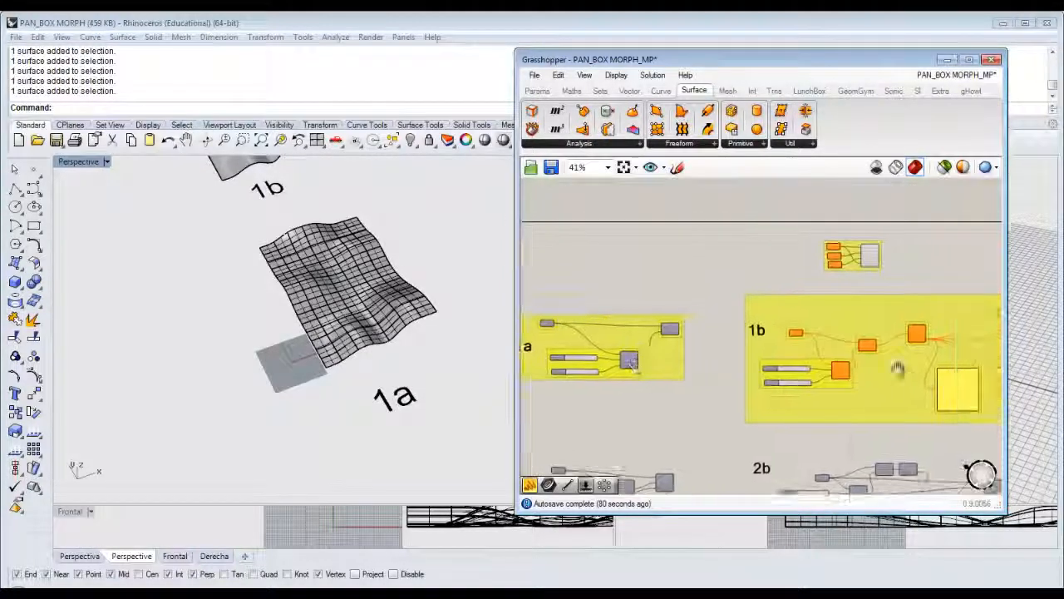
right_click_drag(901, 369, 779, 372)
scroll(779, 371, "up", 2)
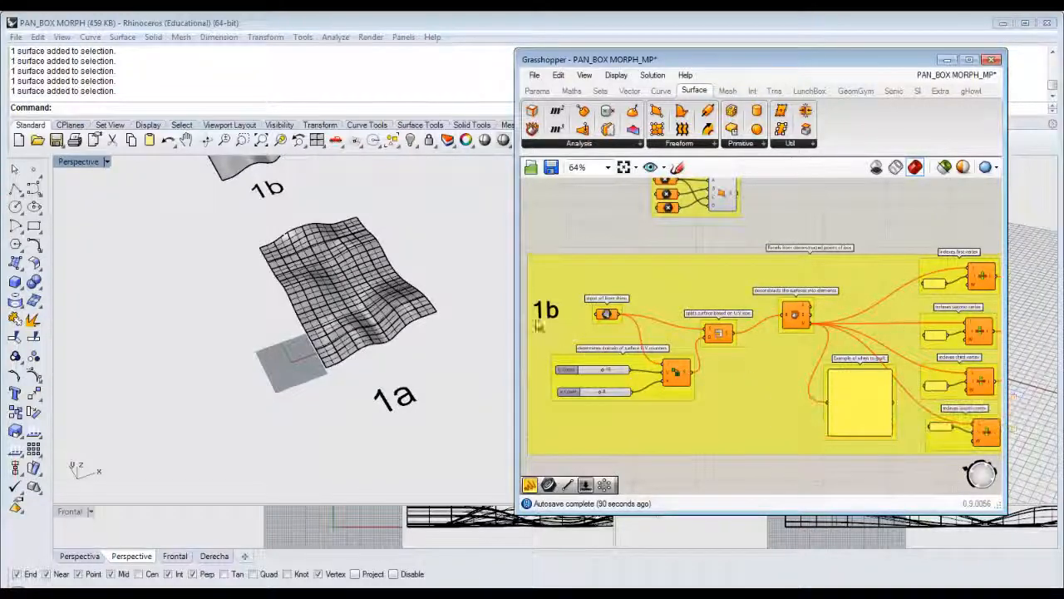
scroll(752, 374, "down", 2)
scroll(874, 362, "down", 1)
right_click_drag(874, 362, 730, 368)
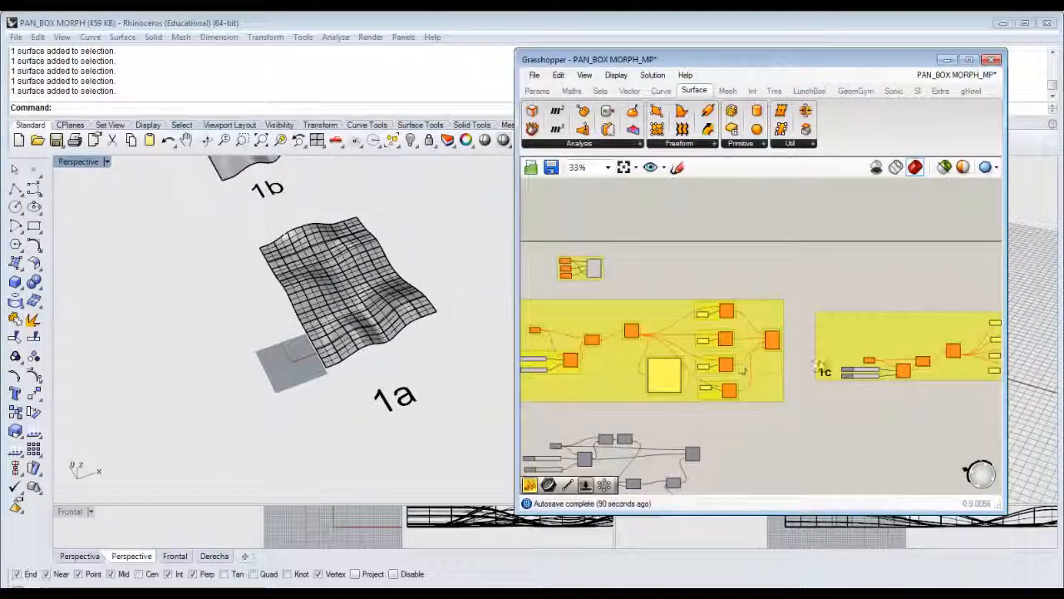
scroll(882, 366, "up", 2)
right_click_drag(870, 370, 644, 378)
right_click_drag(393, 249, 385, 313, "shift")
mouse_move(755, 332)
right_mouse_down()
mouse_move(834, 332)
mouse_move(743, 338)
right_mouse_up()
scroll(894, 337, "up", 3)
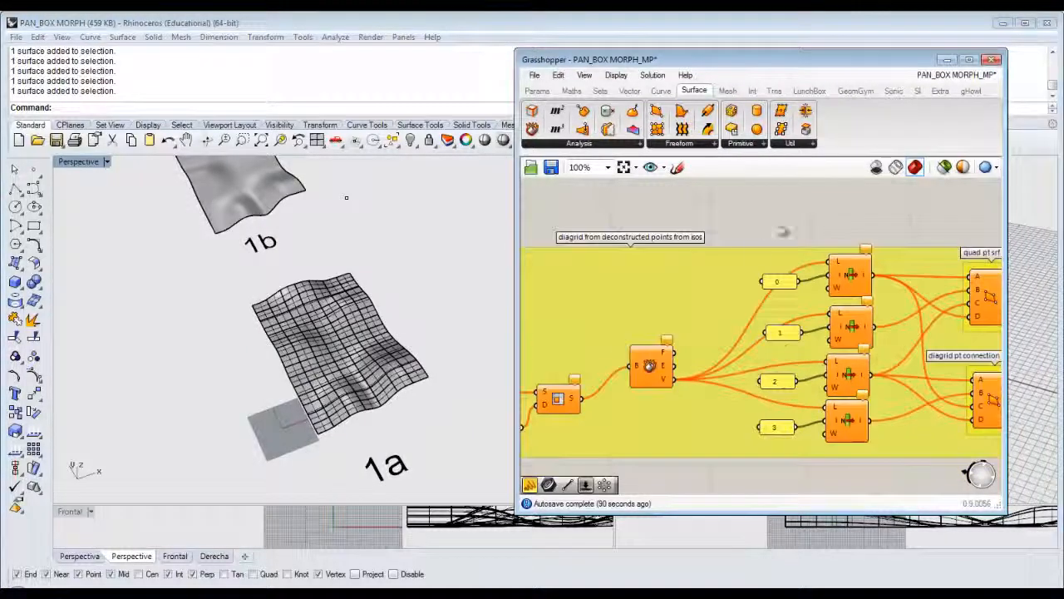
- Probe a baked panel near the front edge of surface 1a and leave nothing selected
scroll(419, 419, "up", 5)
left_click(427, 429)
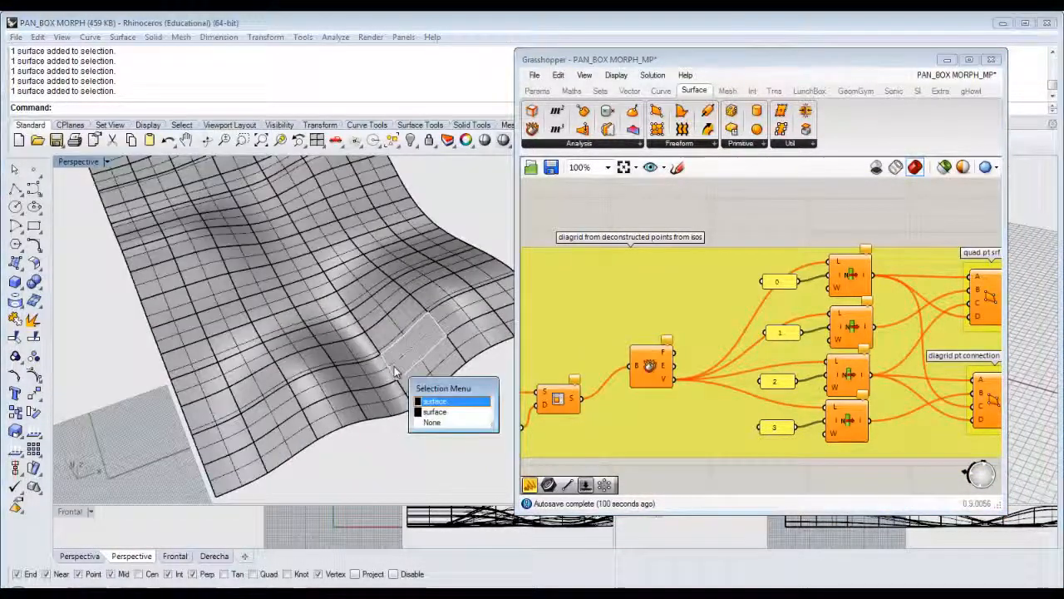
left_click(432, 422)
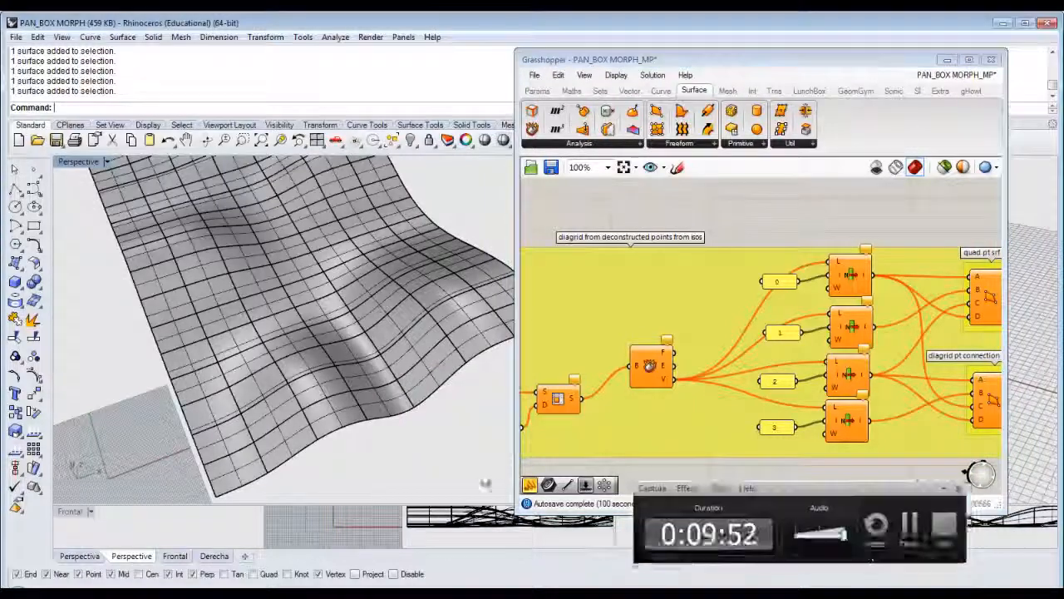